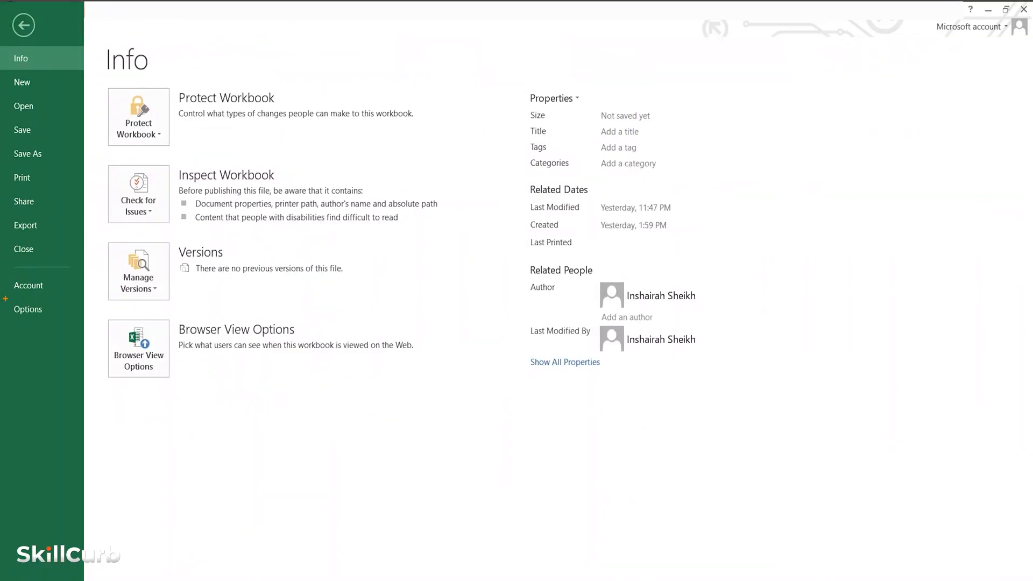
Add the Form command from All Commands to the Quick Access Toolbar for all documents.
{"action": "left_click", "coordinate": [27, 314]}
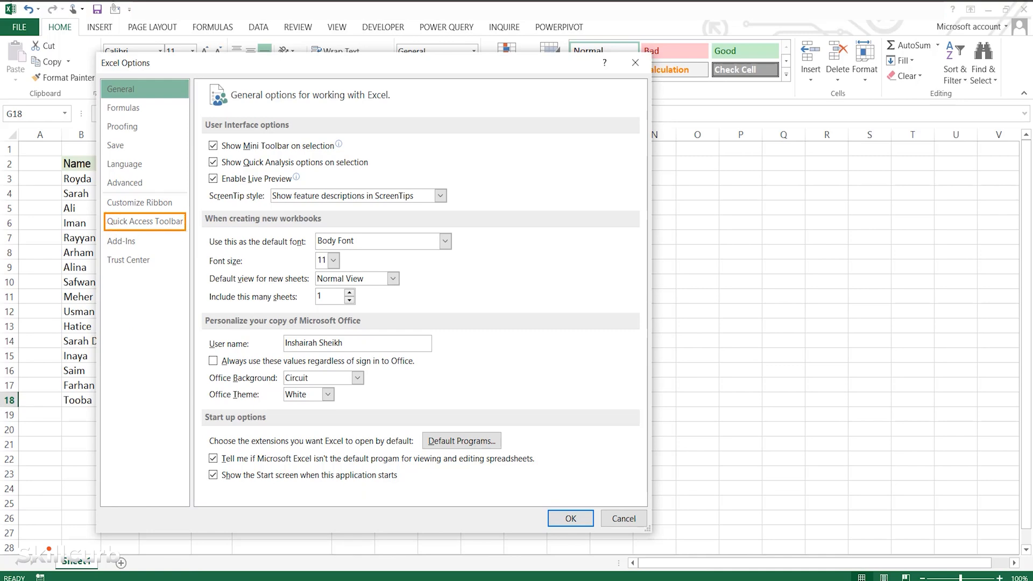
{"action": "left_click", "coordinate": [168, 228]}
{"action": "left_click", "coordinate": [380, 136]}
{"action": "left_click", "coordinate": [314, 171]}
{"action": "left_click_drag", "start_coordinate": [381, 178], "coordinate": [384, 275]}
{"action": "left_click", "coordinate": [238, 354]}
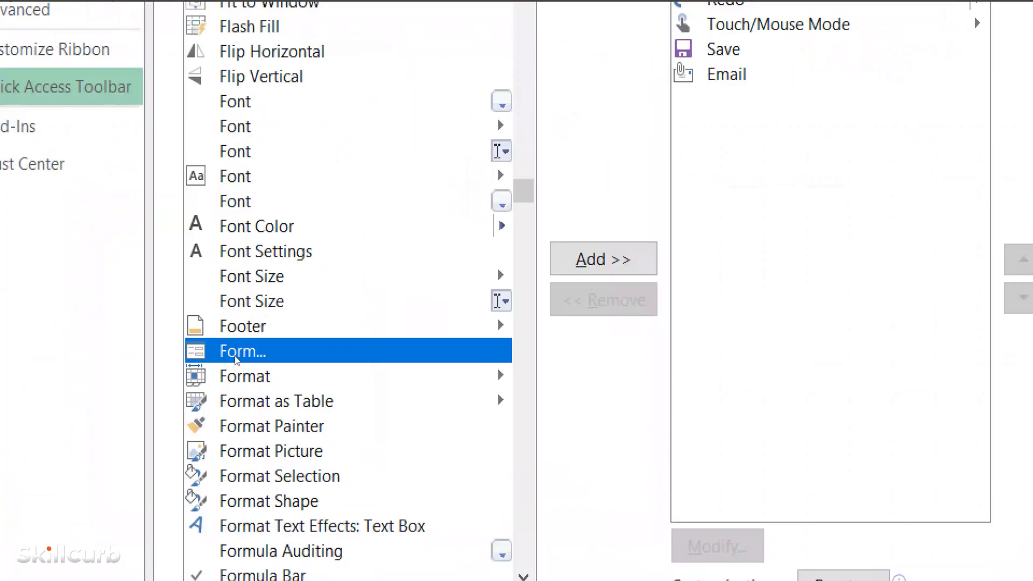
{"action": "left_click", "coordinate": [440, 307]}
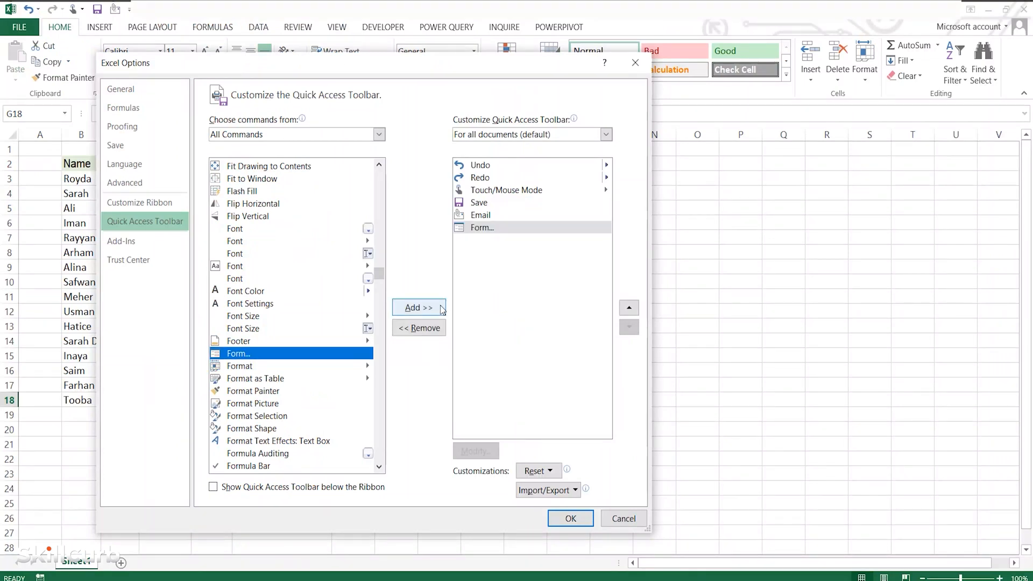
{"action": "left_click", "coordinate": [569, 520]}
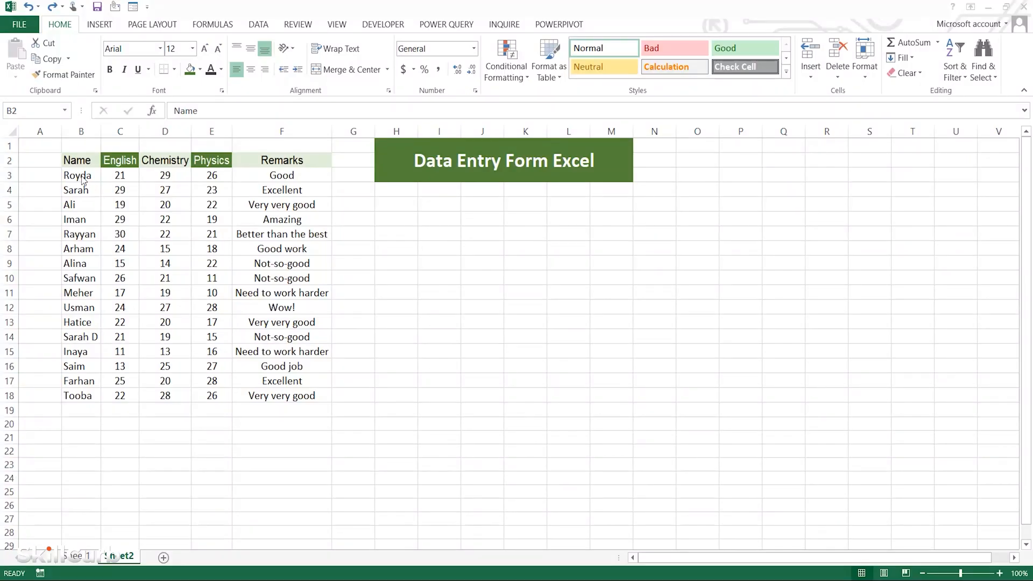
Try to open the data entry form directly on the plain data range.
{"action": "left_click", "coordinate": [80, 176]}
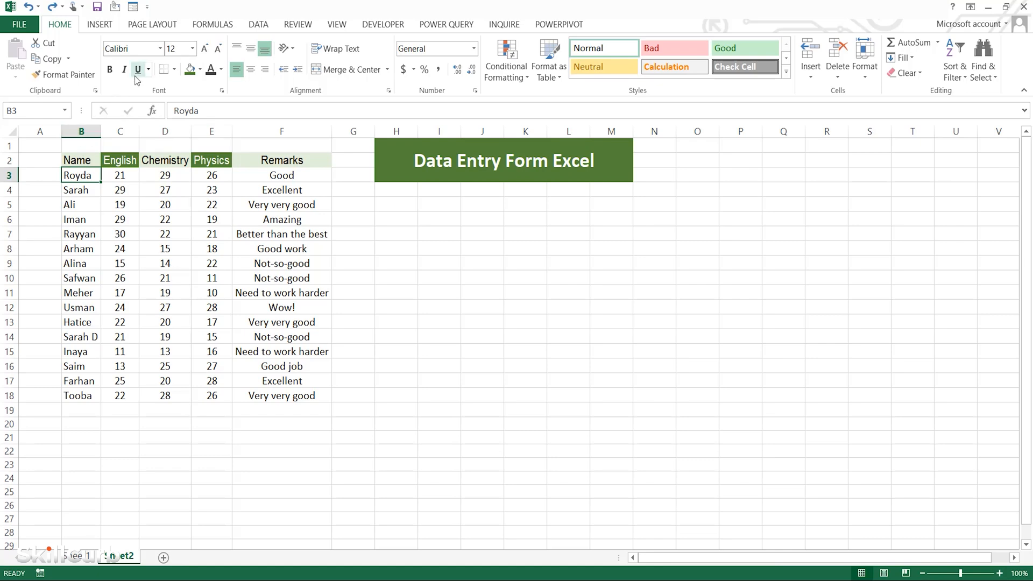
{"action": "left_click", "coordinate": [134, 8]}
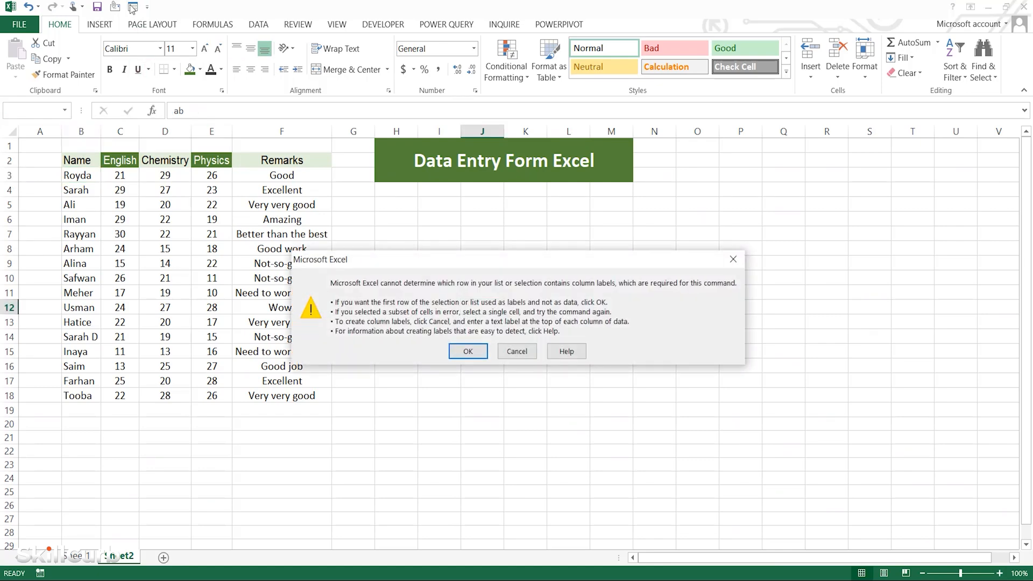
{"action": "left_click", "coordinate": [466, 351]}
Convert the range B2:F18 into a table with headers and open its data entry form.
{"action": "left_click", "coordinate": [90, 160]}
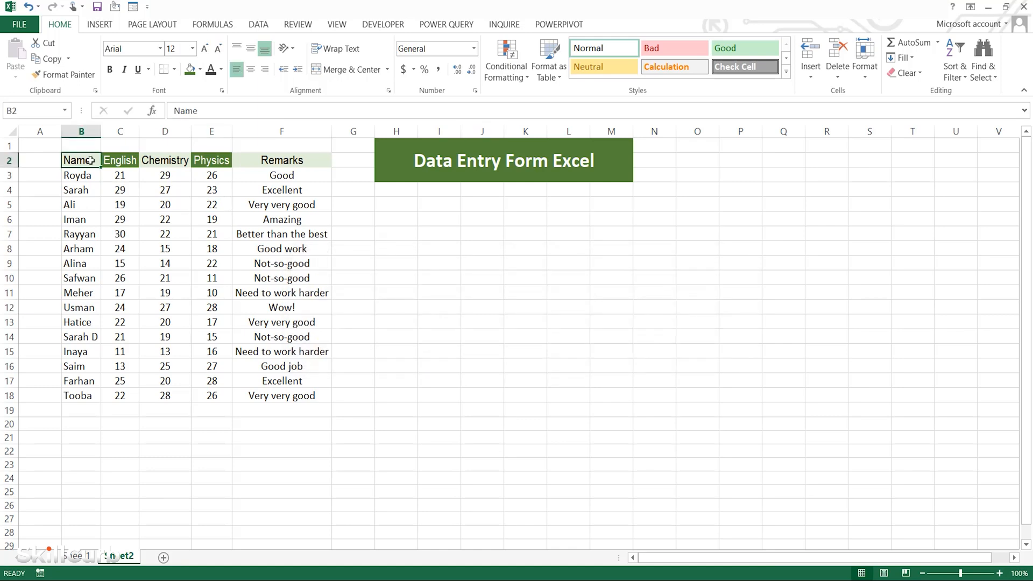
{"action": "key", "text": "Down"}
{"action": "key", "text": "ctrl+t"}
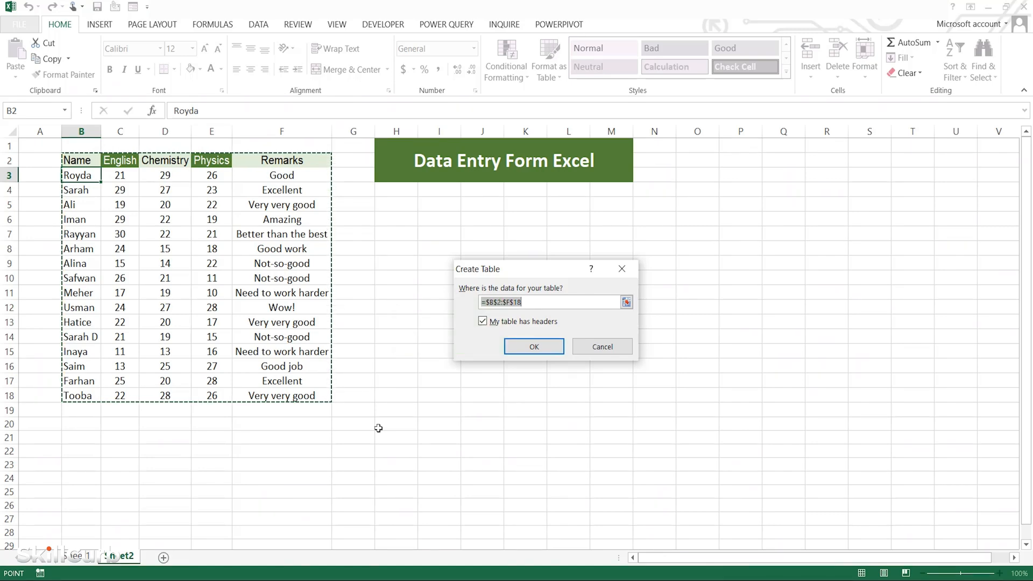
{"action": "left_click", "coordinate": [531, 350]}
{"action": "left_click", "coordinate": [76, 176]}
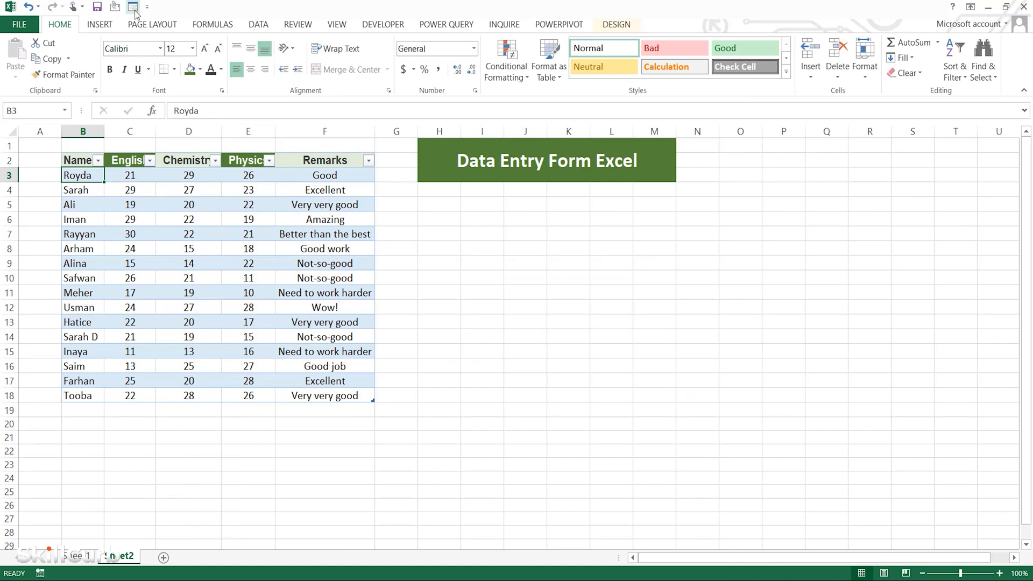
{"action": "left_click", "coordinate": [133, 8]}
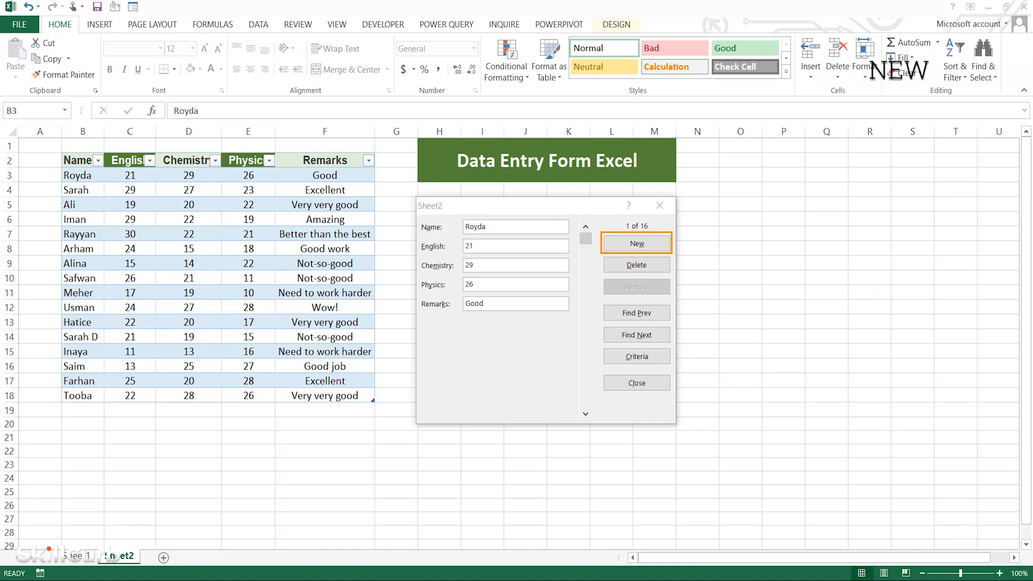
Add a new record through the form with a student name, English 24, Chemistry 26, Physics 18 and remarks "Nice work".
{"action": "left_click", "coordinate": [645, 249]}
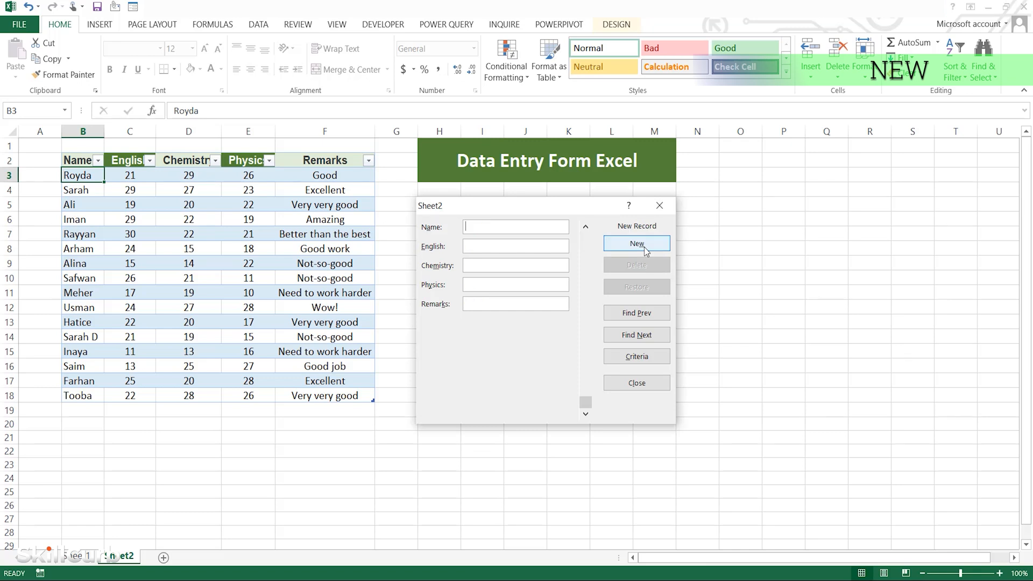
{"action": "type", "text": "Sarah S"}
{"action": "key", "text": "Tab"}
{"action": "type", "text": "24"}
{"action": "key", "text": "Tab"}
{"action": "type", "text": "26"}
{"action": "key", "text": "Tab"}
{"action": "type", "text": "18"}
{"action": "key", "text": "Tab"}
{"action": "type", "text": "Nice work"}
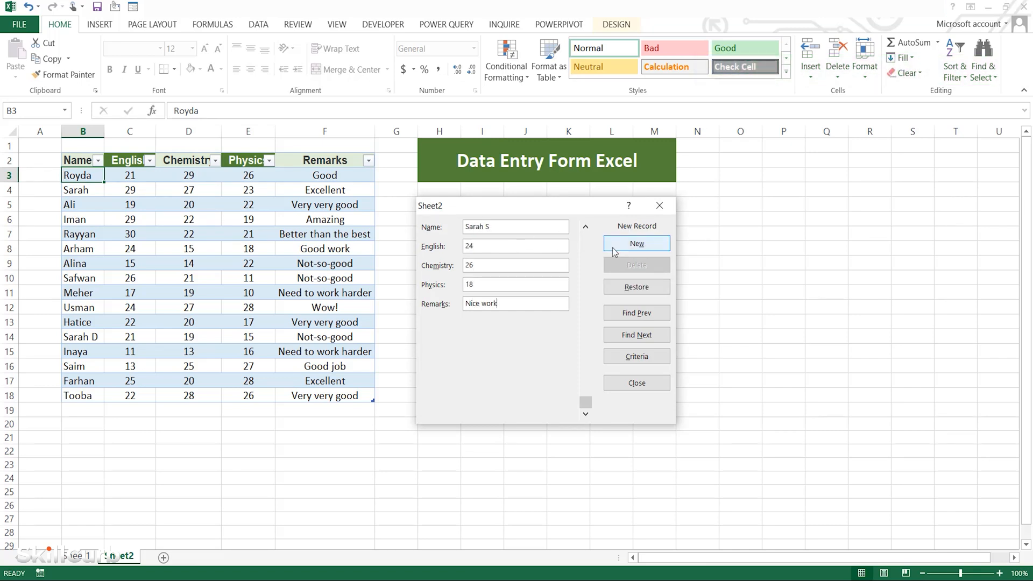
{"action": "left_click", "coordinate": [614, 246]}
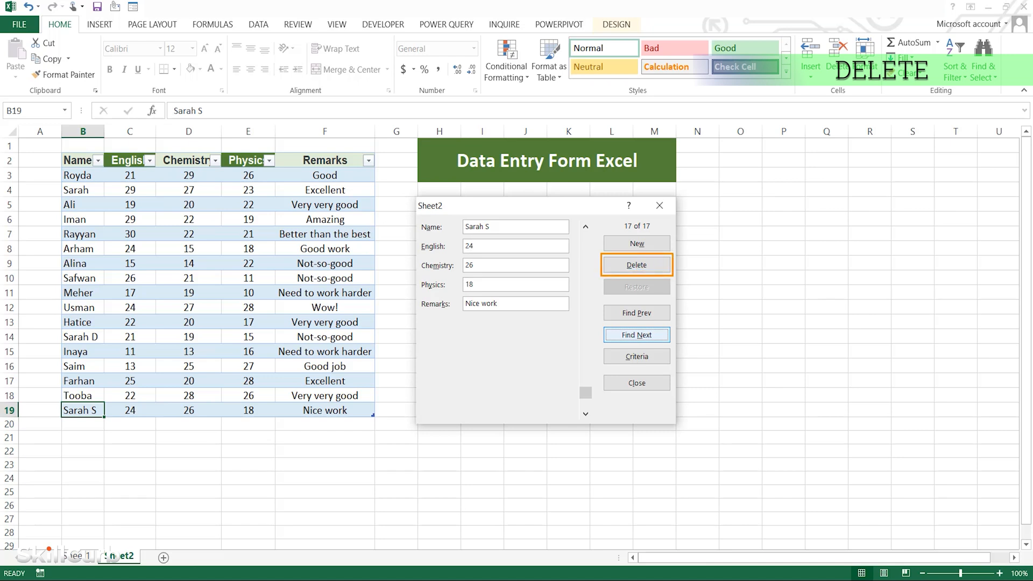
Delete the newly added record in row 19 through the form.
{"action": "left_click", "coordinate": [642, 265]}
{"action": "left_click", "coordinate": [503, 334]}
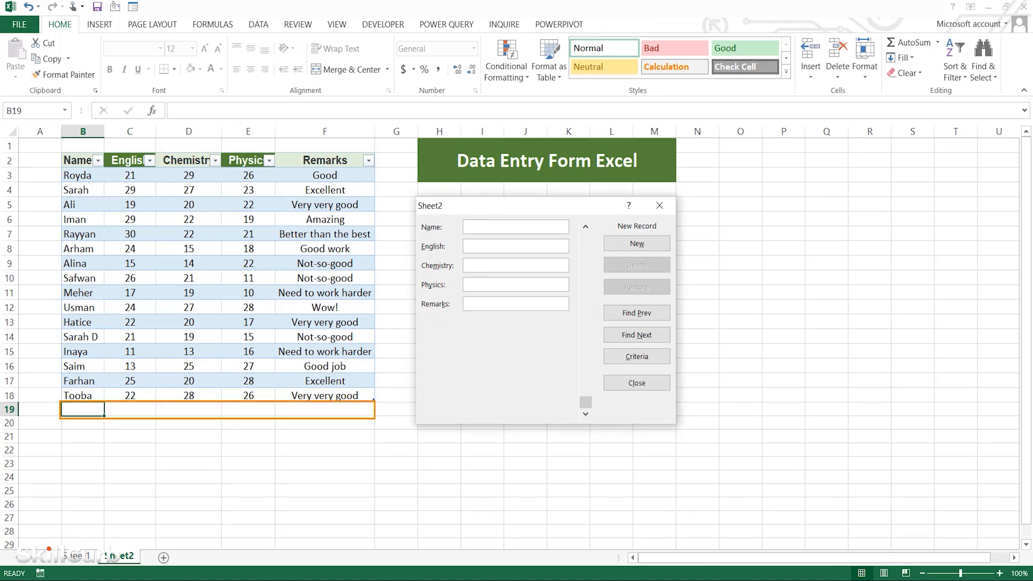
Change the row 18 record's English to 20 and Chemistry to 17 in the form, and restore its original values.
{"action": "left_click_drag", "start_coordinate": [475, 246], "coordinate": [462, 247]}
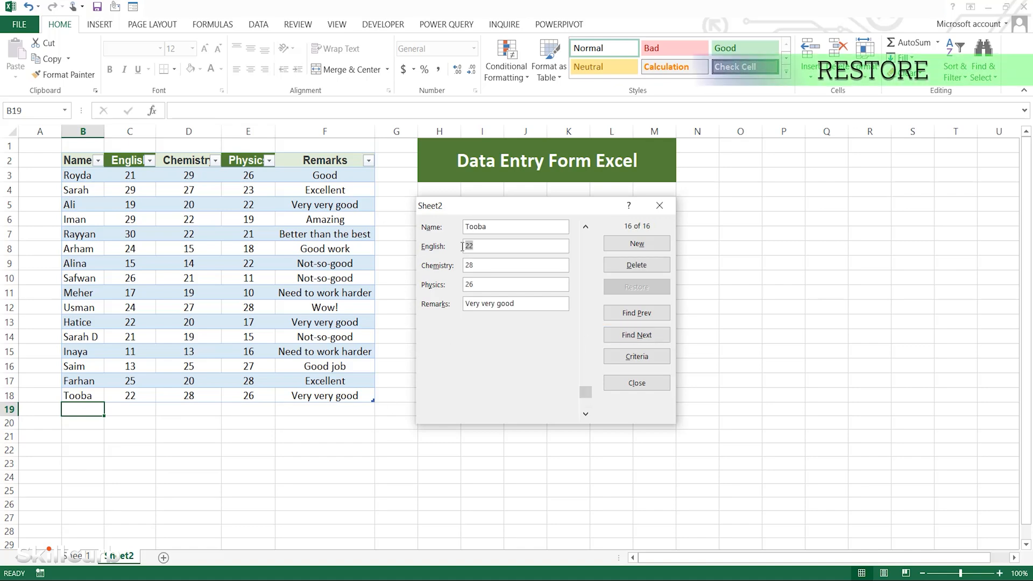
{"action": "type", "text": "20"}
{"action": "double_click", "coordinate": [473, 266]}
{"action": "type", "text": "17"}
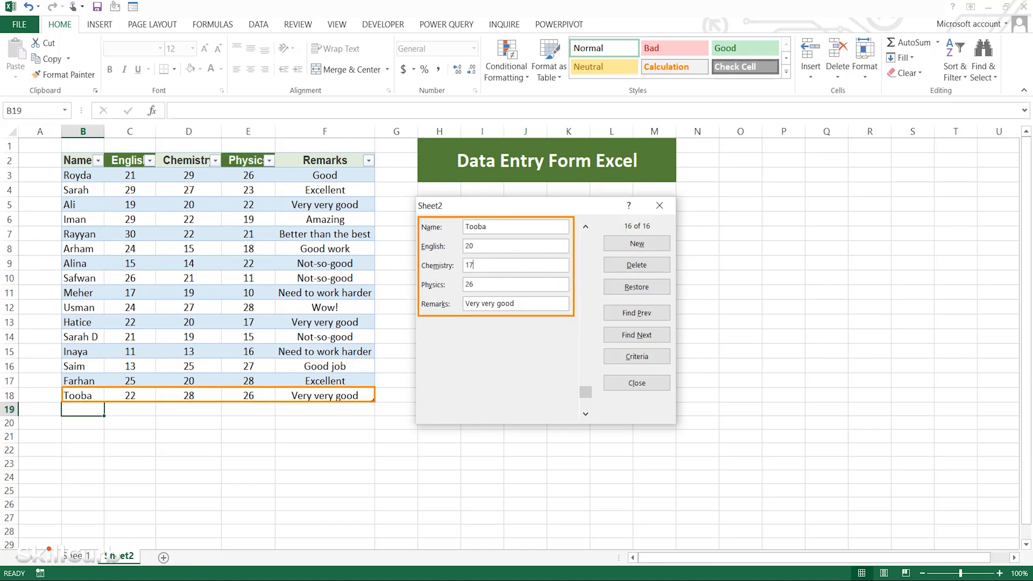
{"action": "left_click", "coordinate": [624, 285]}
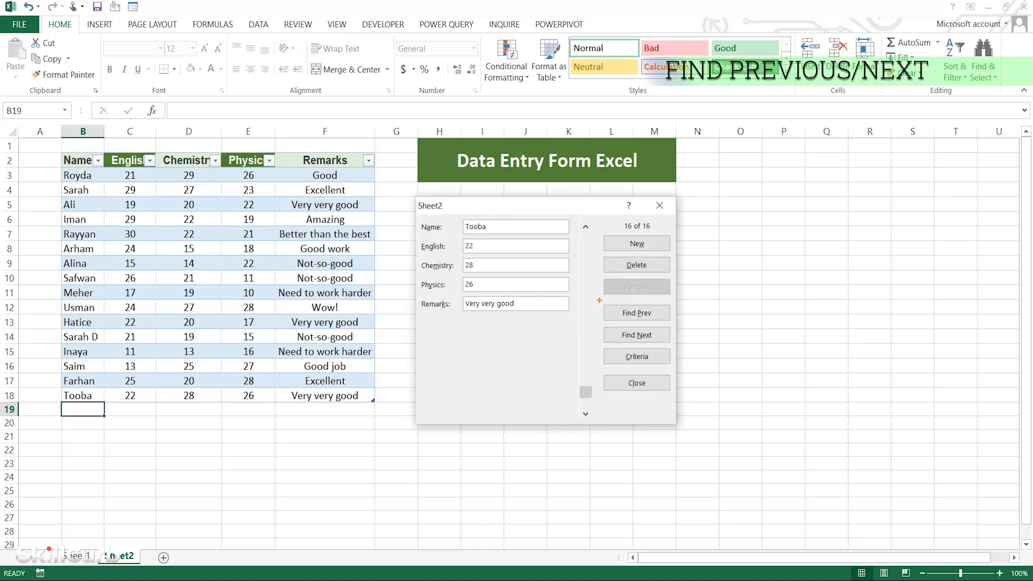
Browse two records back and one record forward in the data entry form.
{"action": "left_click", "coordinate": [638, 317]}
{"action": "left_click", "coordinate": [638, 313]}
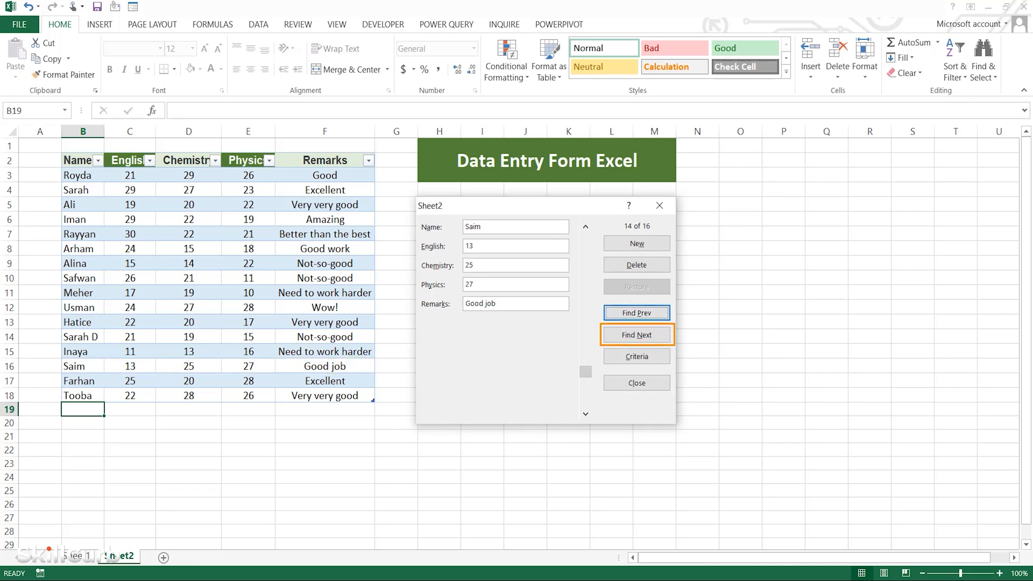
{"action": "left_click", "coordinate": [636, 334]}
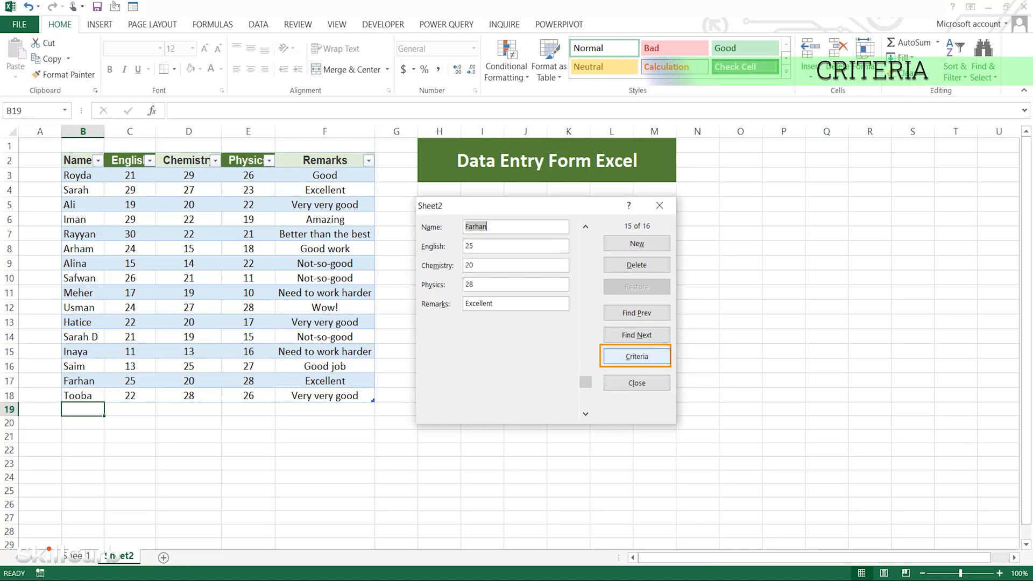
Search the records with the criterion English <15, and close the form.
{"action": "key", "text": "alt+c"}
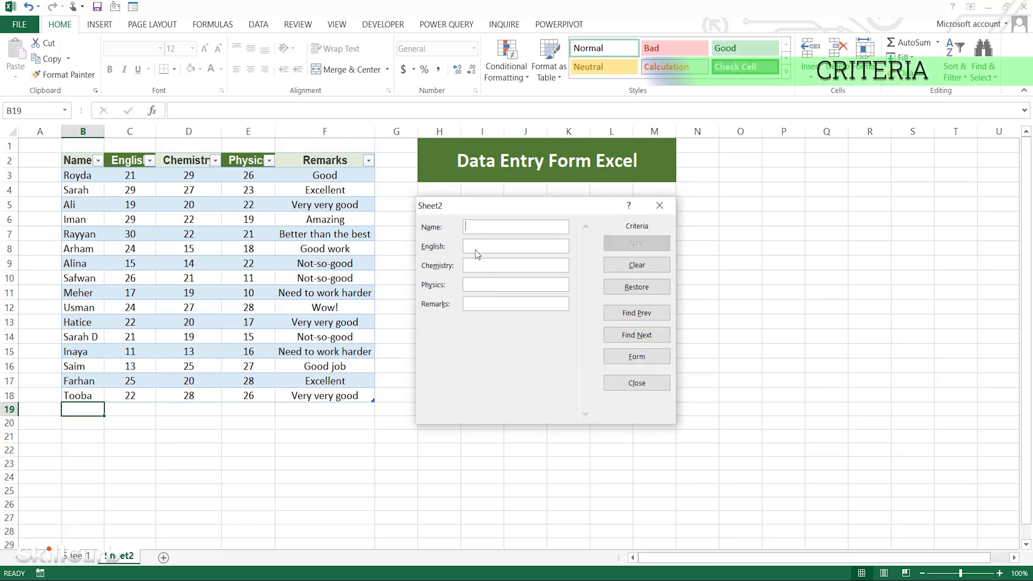
{"action": "left_click", "coordinate": [476, 246]}
{"action": "type", "text": "<15"}
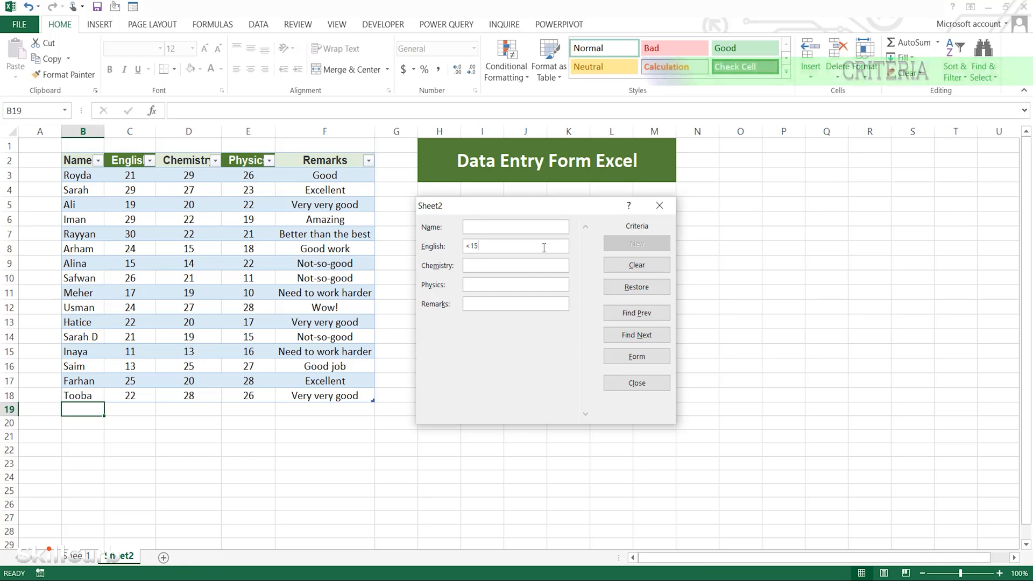
{"action": "key", "text": "Return"}
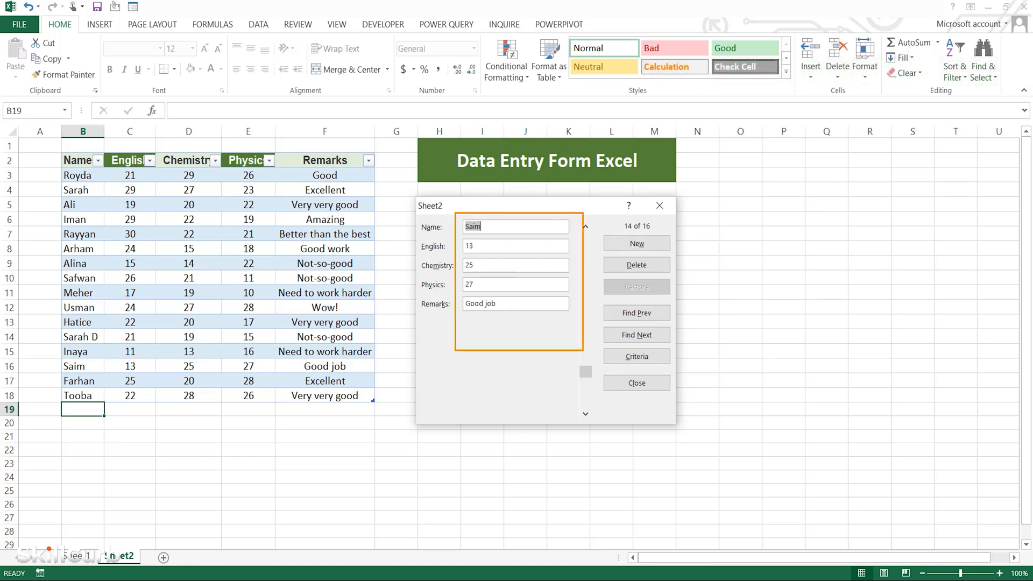
{"action": "left_click", "coordinate": [635, 384]}
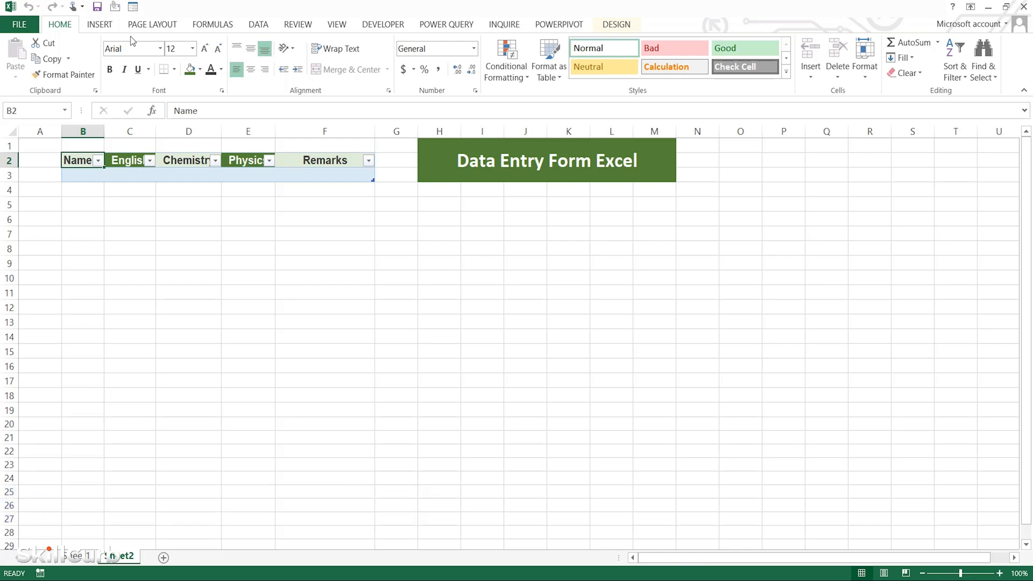
Open the form on the empty table and add a record with the student's name, English 21, Chemistry 29, Physics 26 and remarks "Good".
{"action": "left_click", "coordinate": [134, 7]}
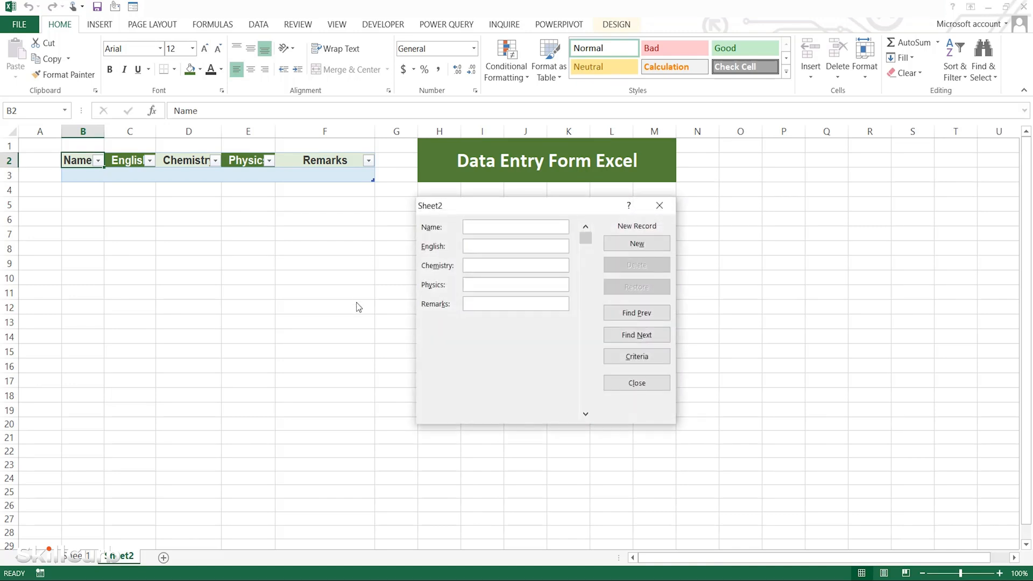
{"action": "type", "text": "Royda"}
{"action": "key", "text": "Tab"}
{"action": "type", "text": "21"}
{"action": "key", "text": "Tab"}
{"action": "type", "text": "29"}
{"action": "key", "text": "Tab"}
{"action": "type", "text": "26"}
{"action": "type", "text": "Good"}
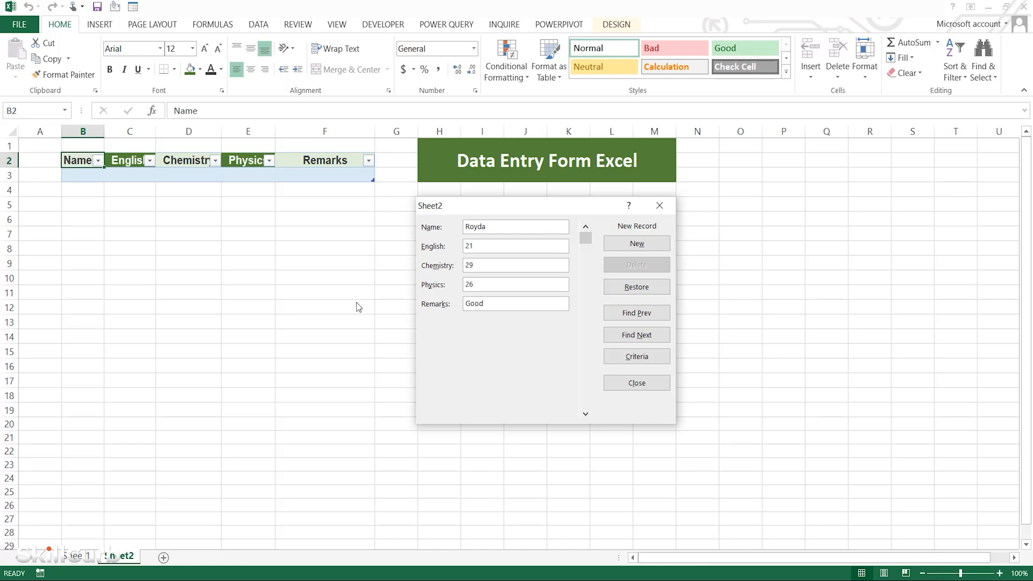
{"action": "left_click", "coordinate": [627, 246]}
Enter the second student's record in the form with the name, English 29, Chemistry 27, Physics 23 and remarks "Excellent".
{"action": "type", "text": "Sarah"}
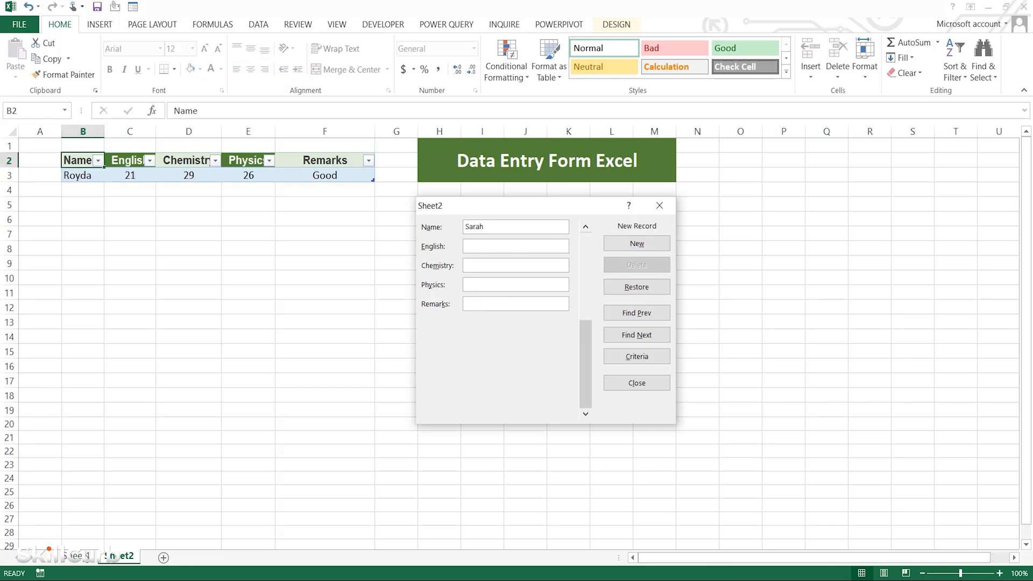
{"action": "key", "text": "Tab"}
{"action": "type", "text": "29"}
{"action": "key", "text": "Tab"}
{"action": "type", "text": "27"}
{"action": "key", "text": "Tab"}
{"action": "type", "text": "23Excellent"}
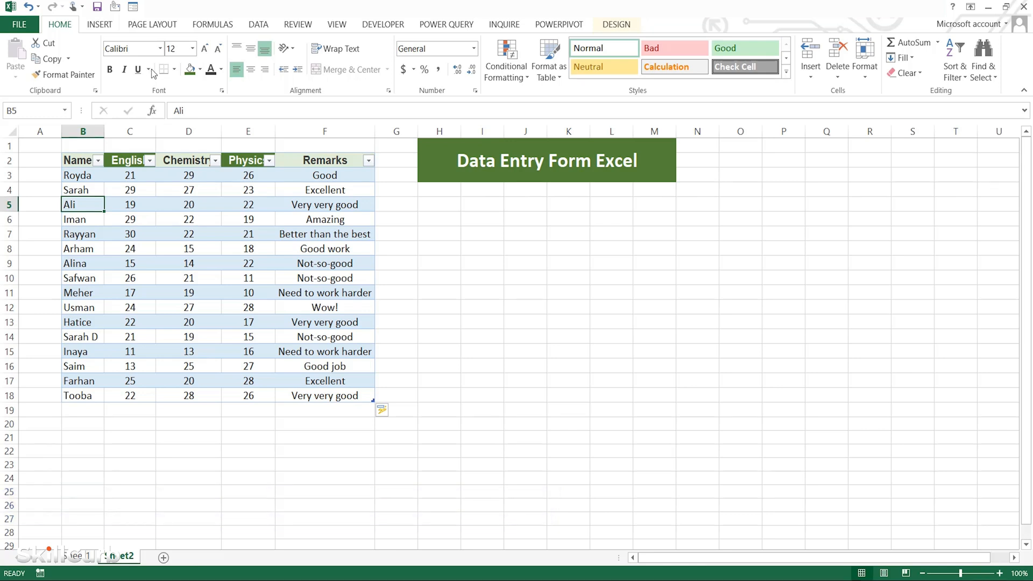
Open the form on the filled table and browse forward to the fifth record and back to the first.
{"action": "left_click", "coordinate": [133, 8]}
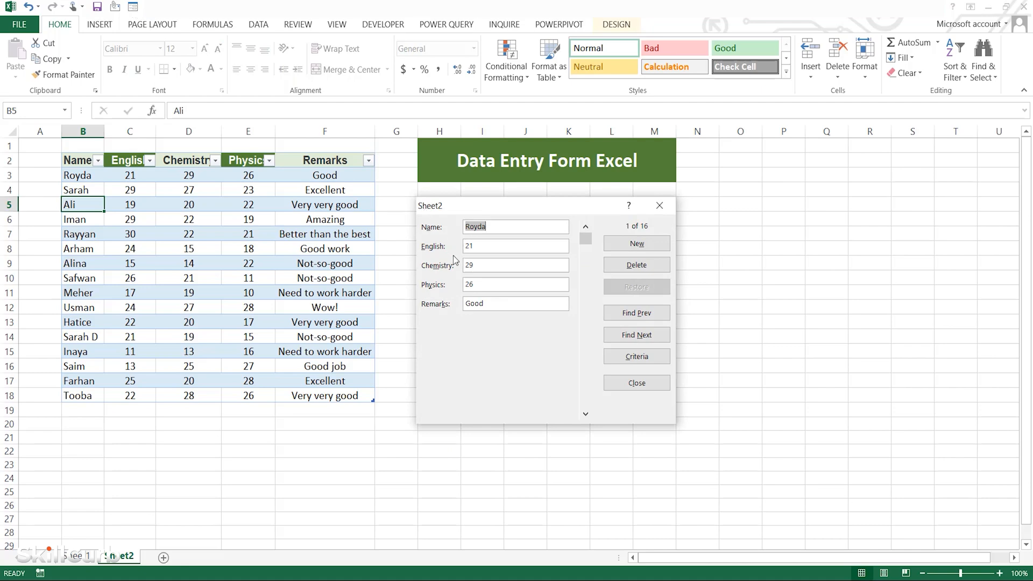
{"action": "left_click", "coordinate": [636, 338]}
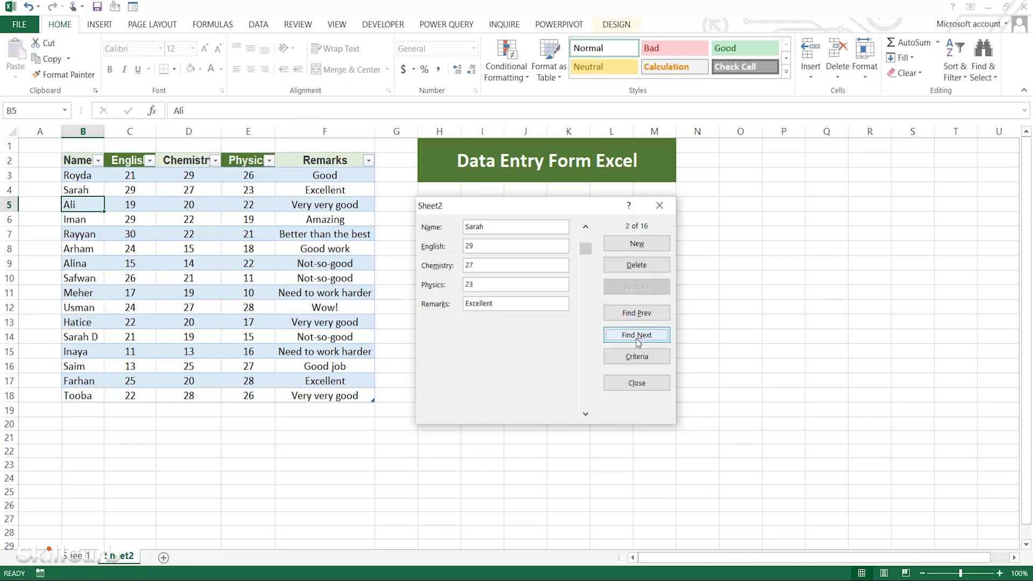
{"action": "left_click", "coordinate": [637, 338]}
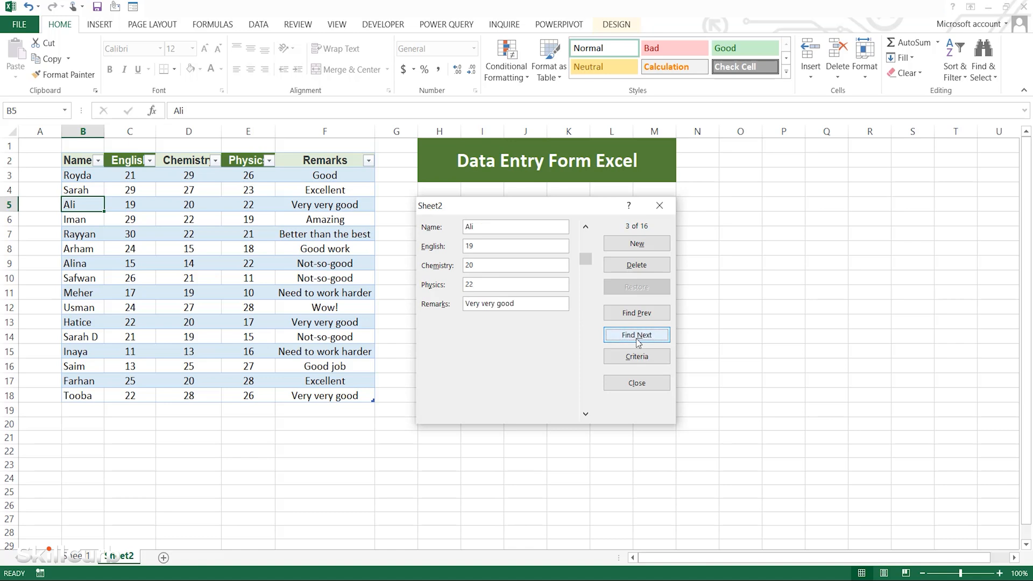
{"action": "left_click", "coordinate": [637, 339]}
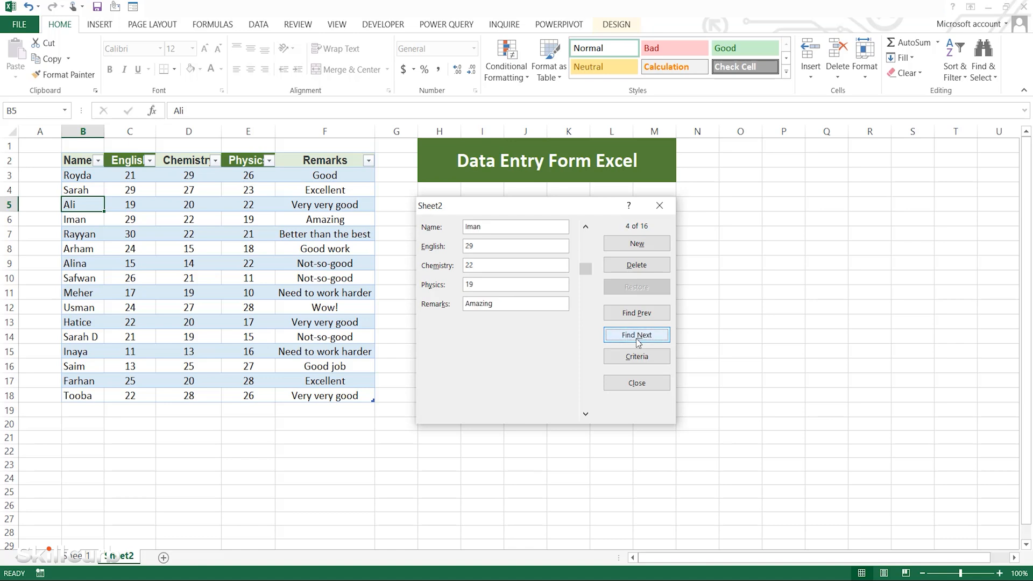
{"action": "left_click", "coordinate": [635, 338]}
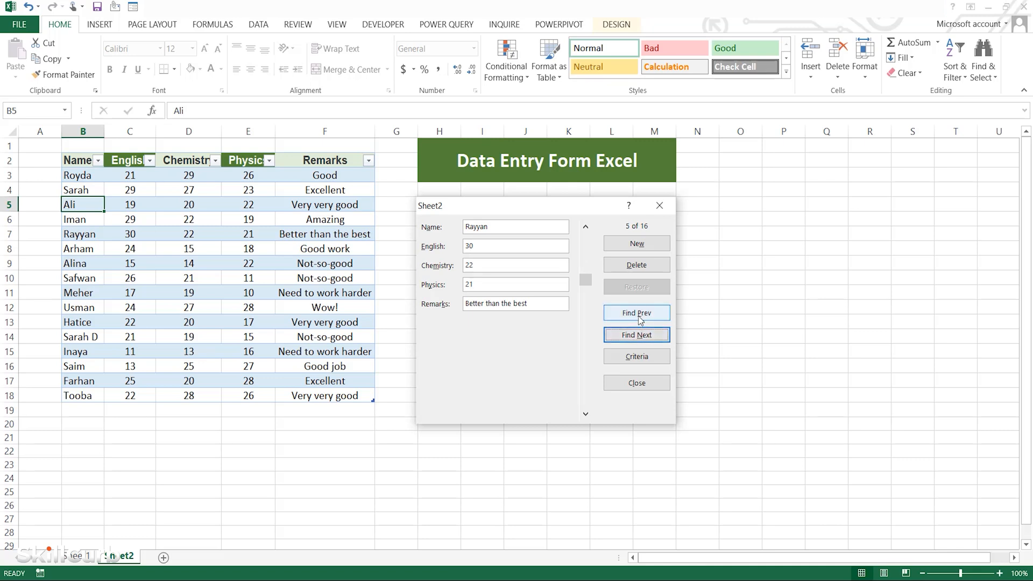
{"action": "left_click", "coordinate": [640, 318]}
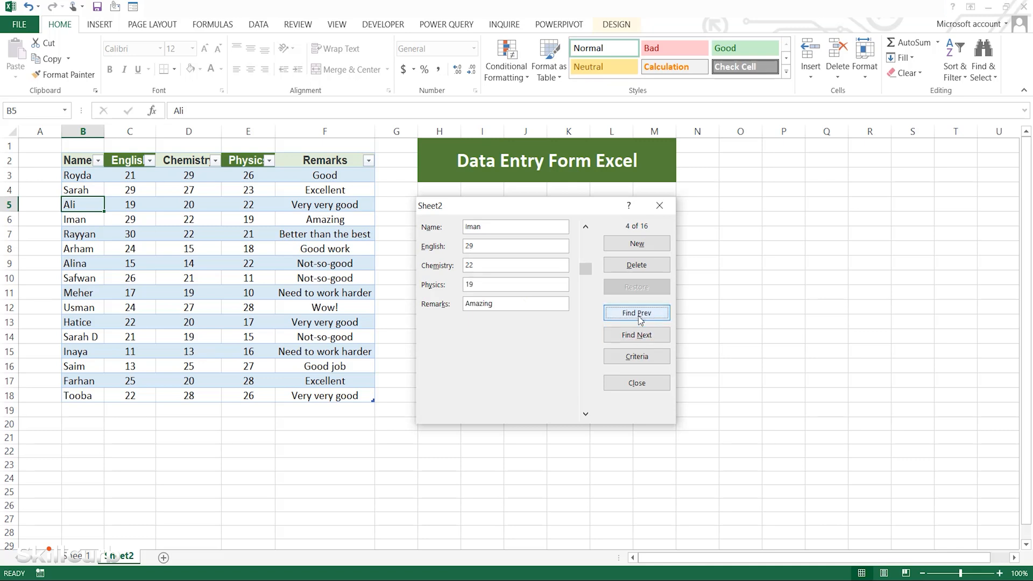
{"action": "left_click", "coordinate": [640, 318]}
{"action": "left_click", "coordinate": [640, 319]}
{"action": "left_click", "coordinate": [640, 318]}
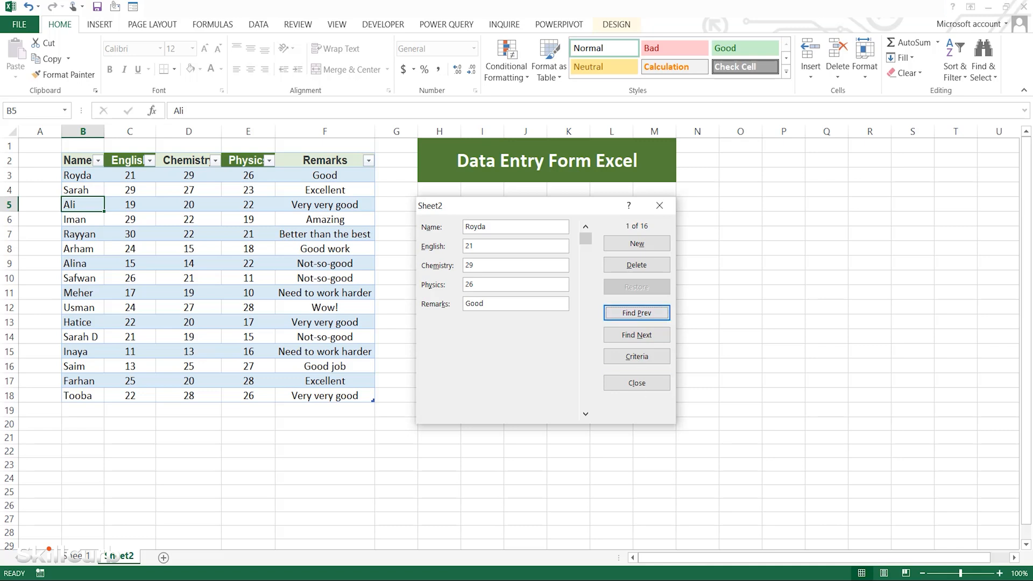
{"action": "left_click", "coordinate": [640, 336]}
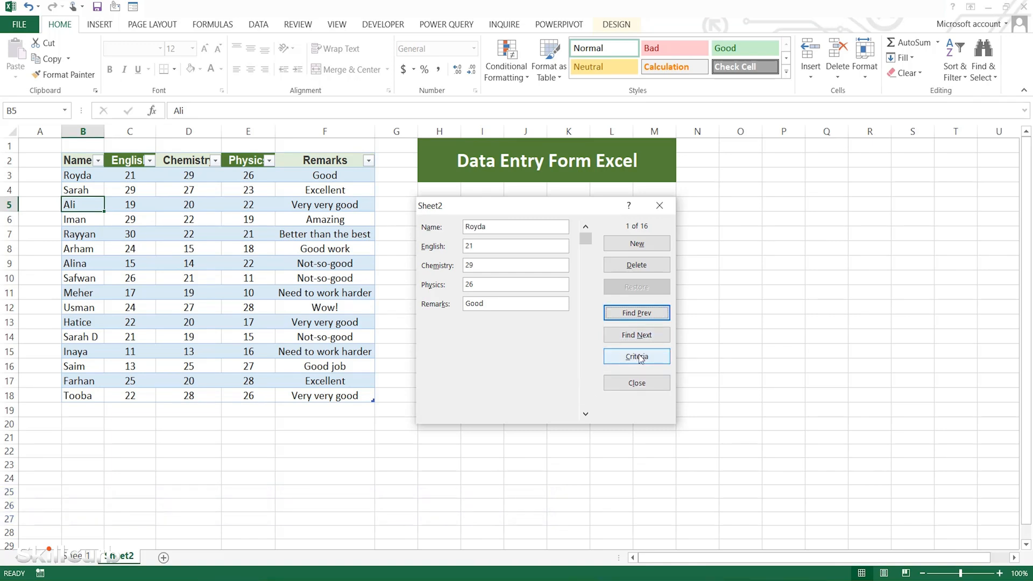
Search the records with a criterion on the English marks, and browse backward and forward through the matching records.
{"action": "left_click", "coordinate": [640, 358]}
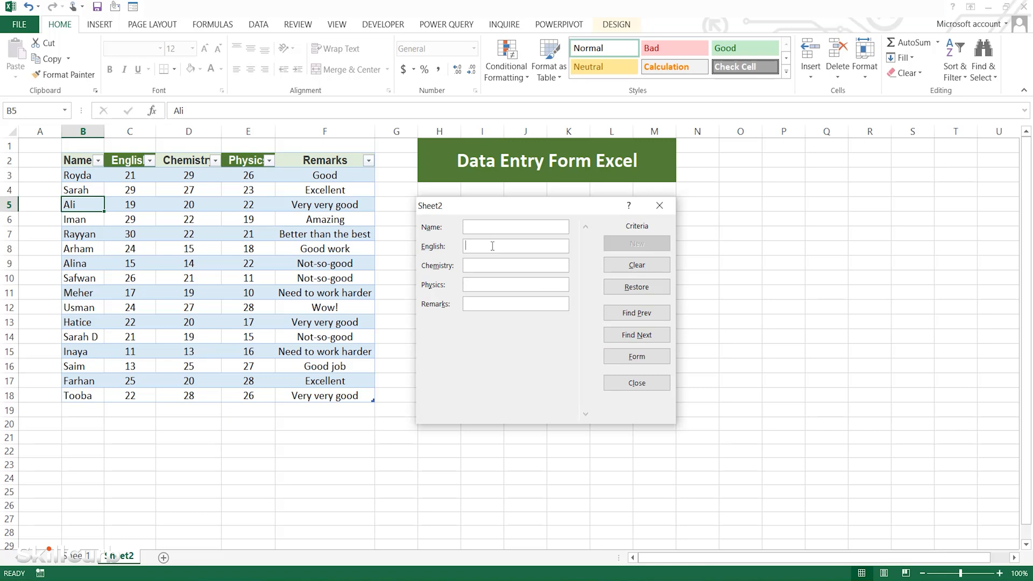
{"action": "type", "text": "5"}
{"action": "key", "text": "Return"}
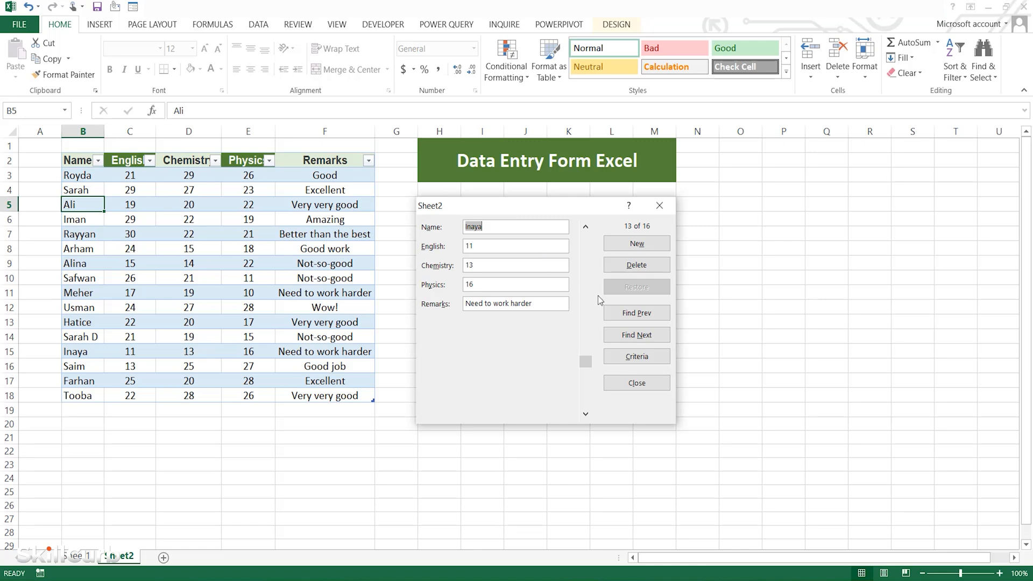
{"action": "left_click", "coordinate": [639, 318]}
{"action": "left_click", "coordinate": [641, 340]}
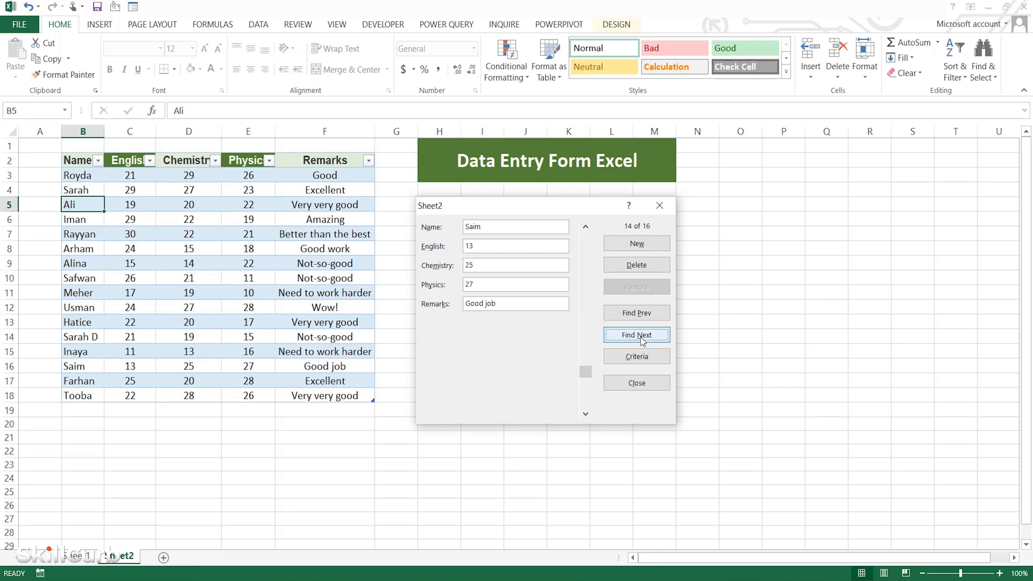
Search the records with the Remarks criterion *good, and browse back through the records to the eleventh one.
{"action": "left_click", "coordinate": [636, 356]}
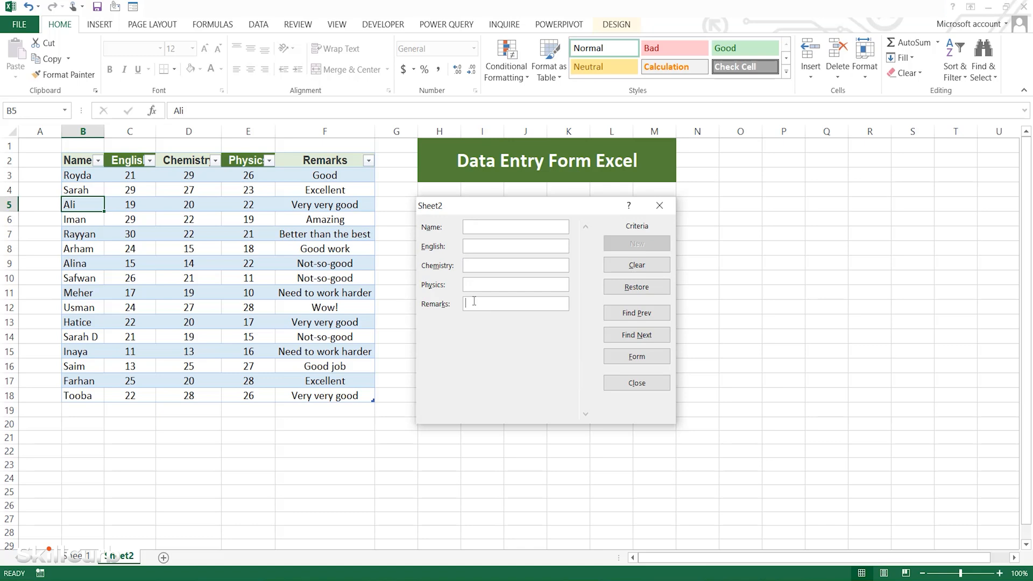
{"action": "left_click", "coordinate": [474, 301]}
{"action": "type", "text": "*good"}
{"action": "key", "text": "Return"}
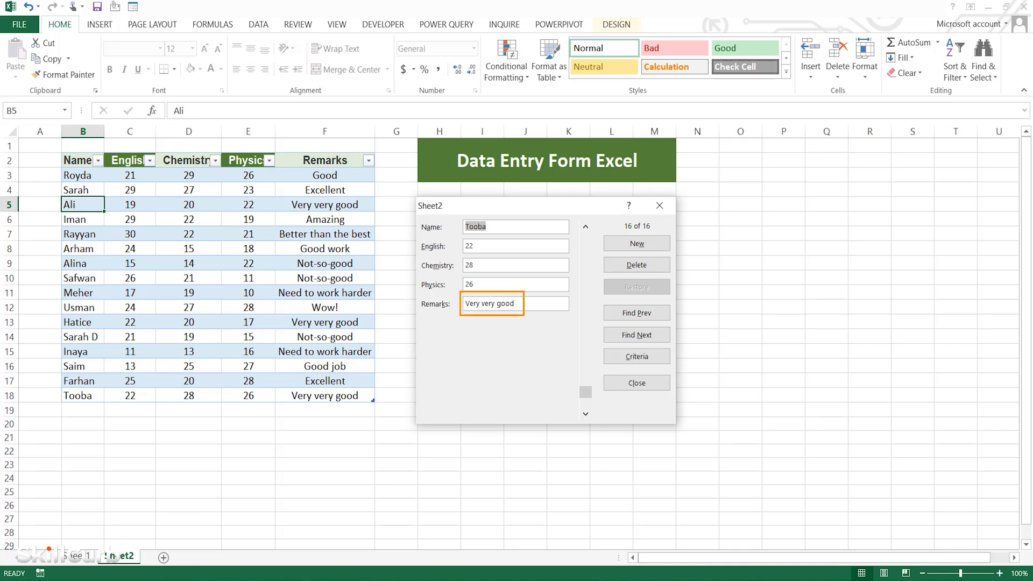
{"action": "left_click", "coordinate": [641, 339]}
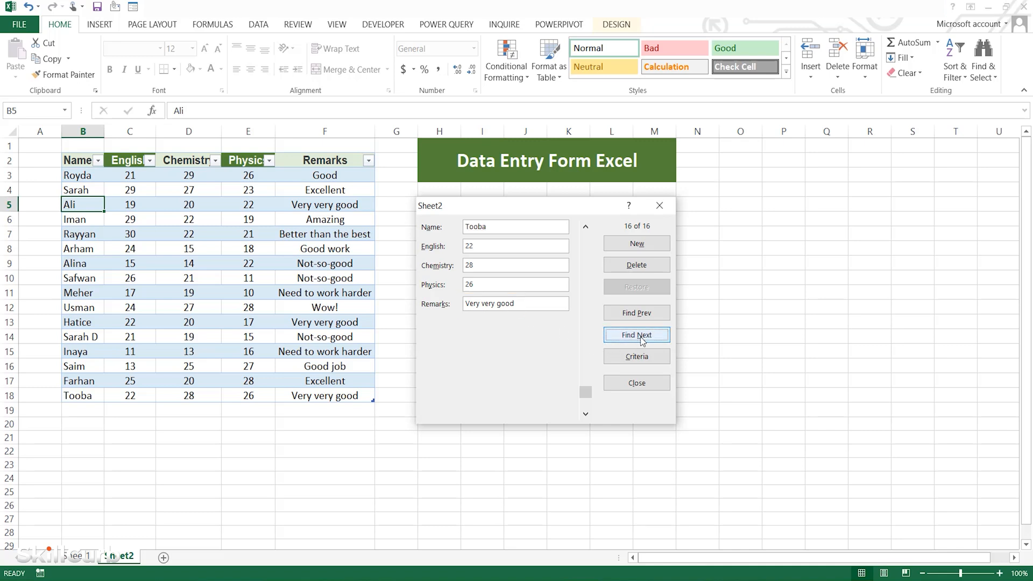
{"action": "left_click", "coordinate": [640, 317]}
{"action": "left_click", "coordinate": [640, 318]}
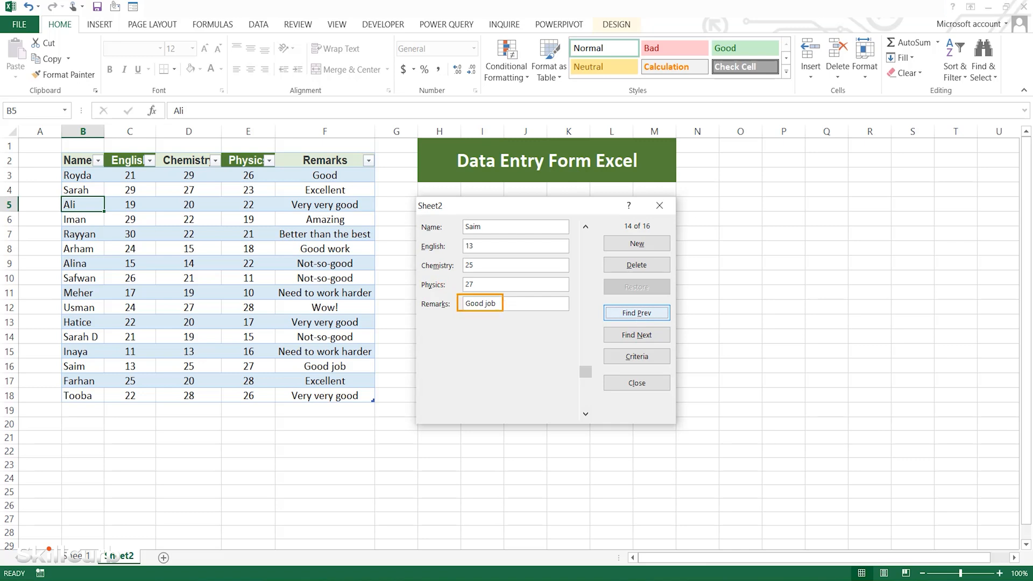
{"action": "left_click", "coordinate": [624, 317]}
{"action": "left_click", "coordinate": [625, 317]}
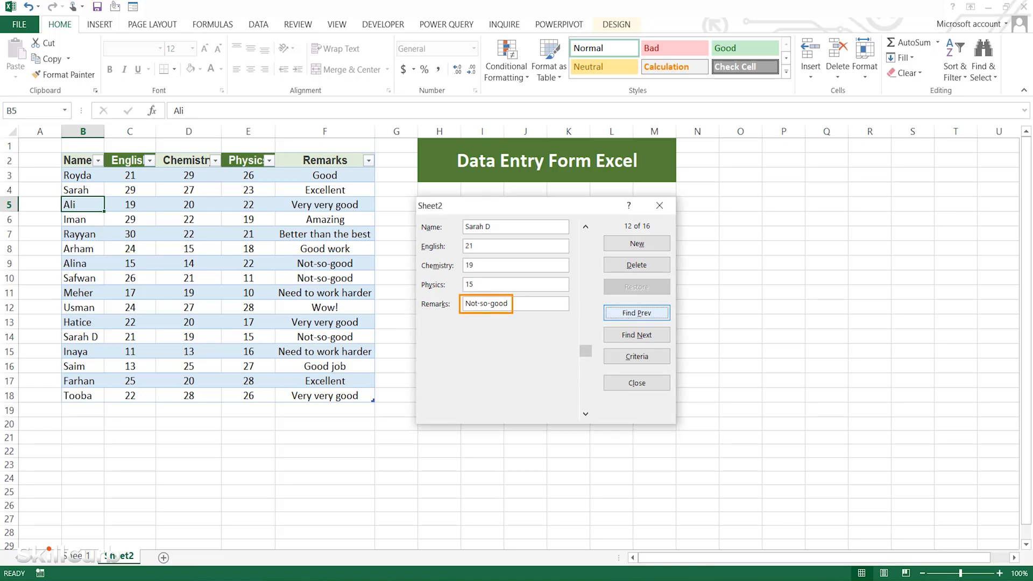
{"action": "left_click", "coordinate": [635, 313]}
{"action": "key", "text": "Escape"}
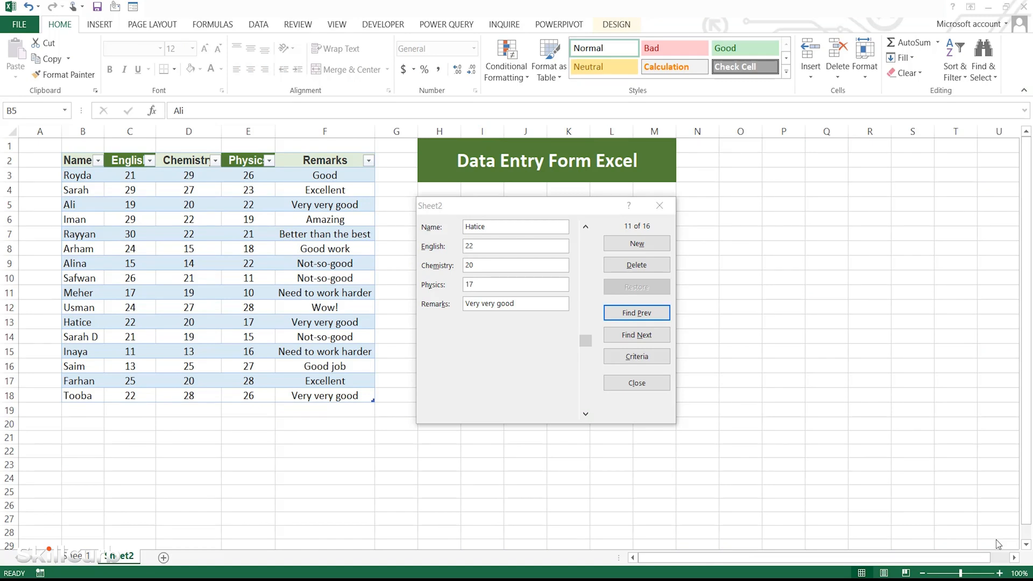
Change the eleventh record to English 19, Chemistry 29 and Physics 22, and restore its original values before saving.
{"action": "left_click", "coordinate": [496, 249]}
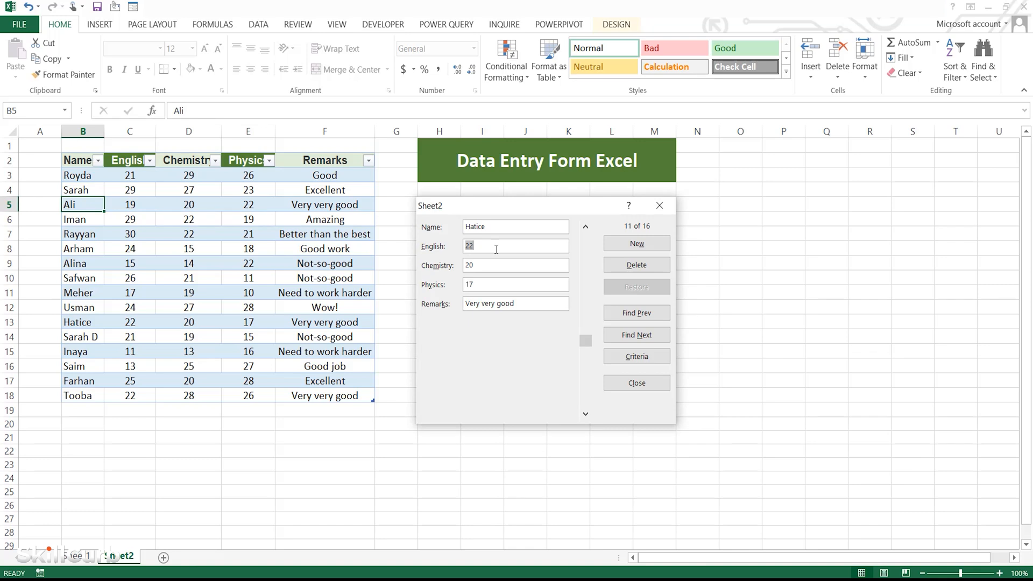
{"action": "type", "text": "19"}
{"action": "key", "text": "Tab"}
{"action": "type", "text": "29"}
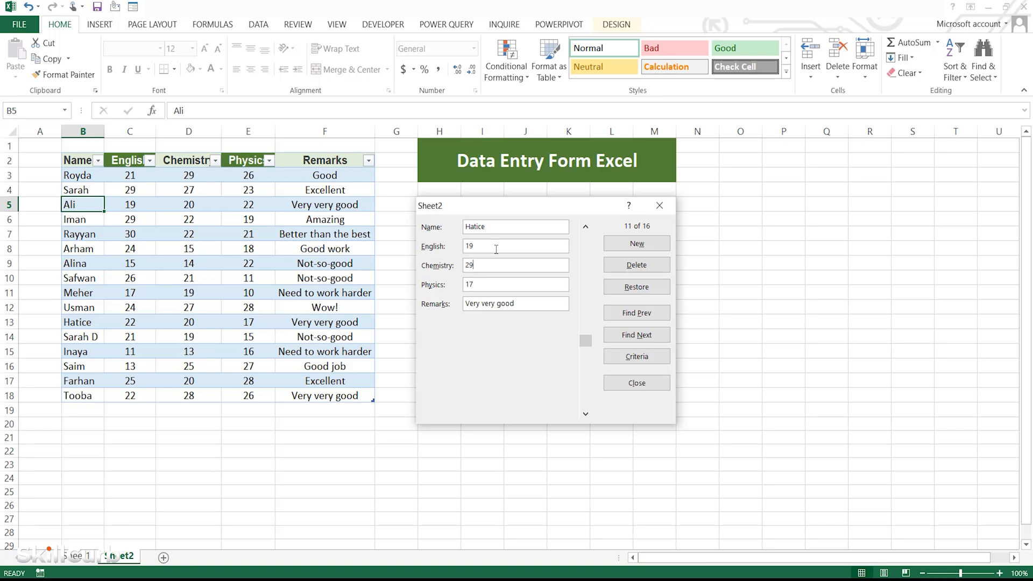
{"action": "key", "text": "Tab"}
{"action": "type", "text": "22"}
{"action": "left_click", "coordinate": [642, 291]}
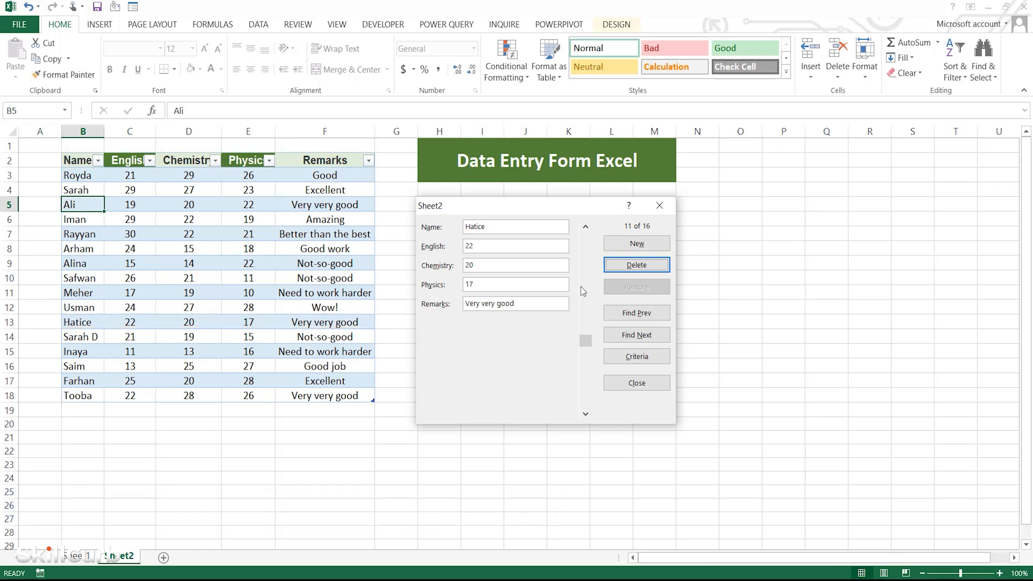
Delete the eleventh record from the table through the form, and close the form.
{"action": "left_click", "coordinate": [634, 266]}
{"action": "left_click", "coordinate": [491, 333]}
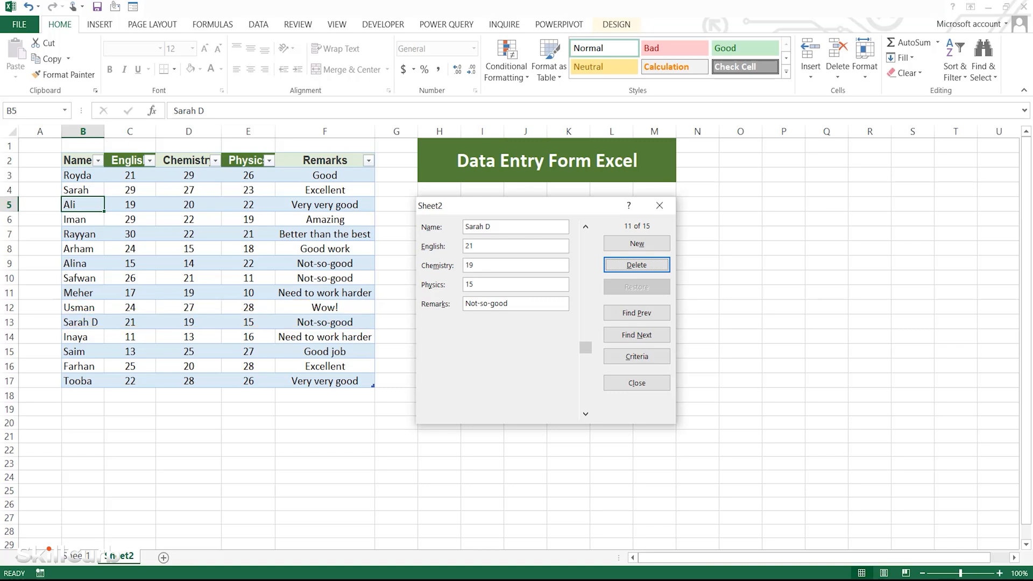
{"action": "left_click", "coordinate": [636, 385]}
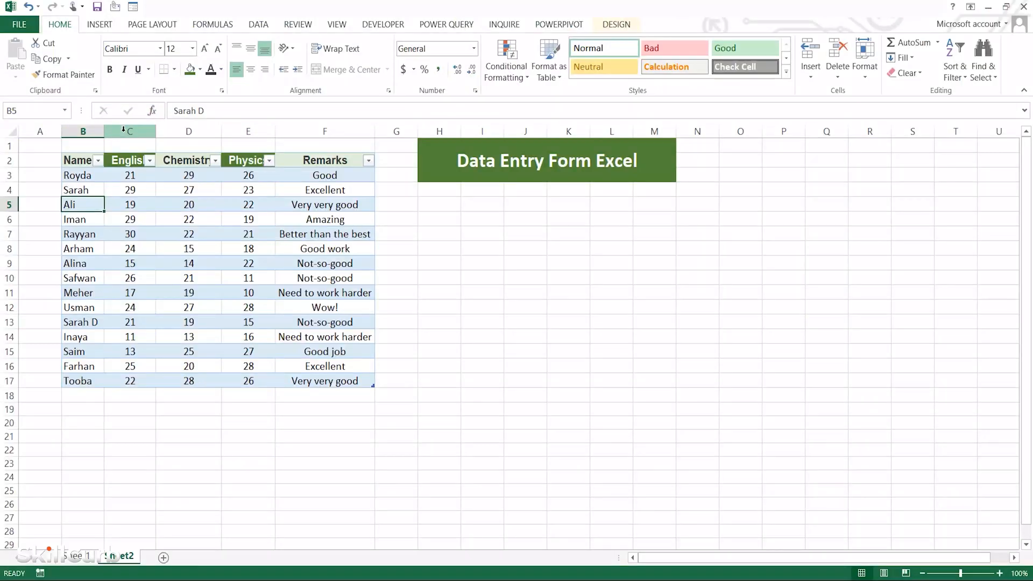
Add data validation to the whole English column (C) that allows only whole numbers between 10 and 30.
{"action": "left_click", "coordinate": [124, 131]}
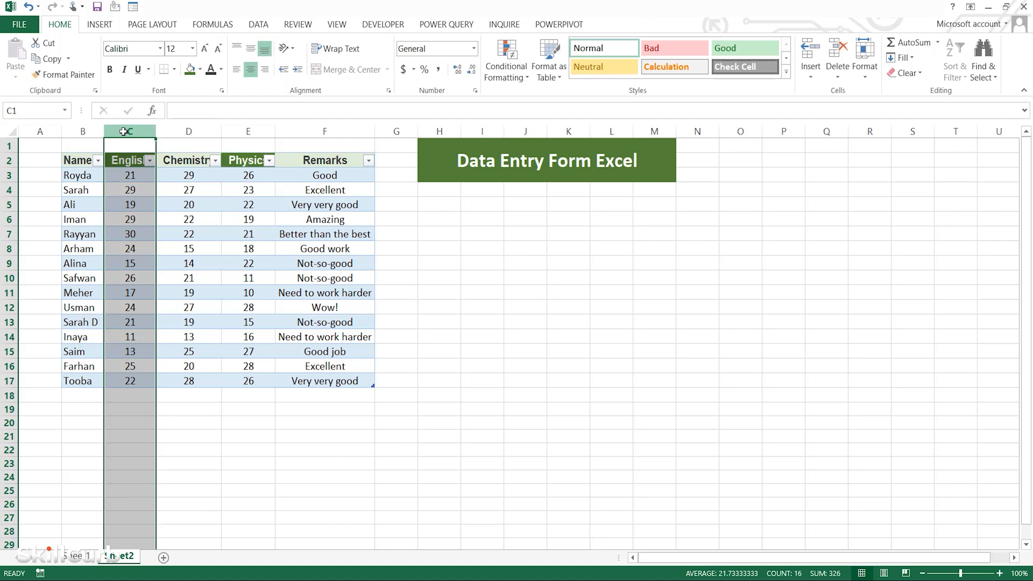
{"action": "left_click", "coordinate": [259, 25]}
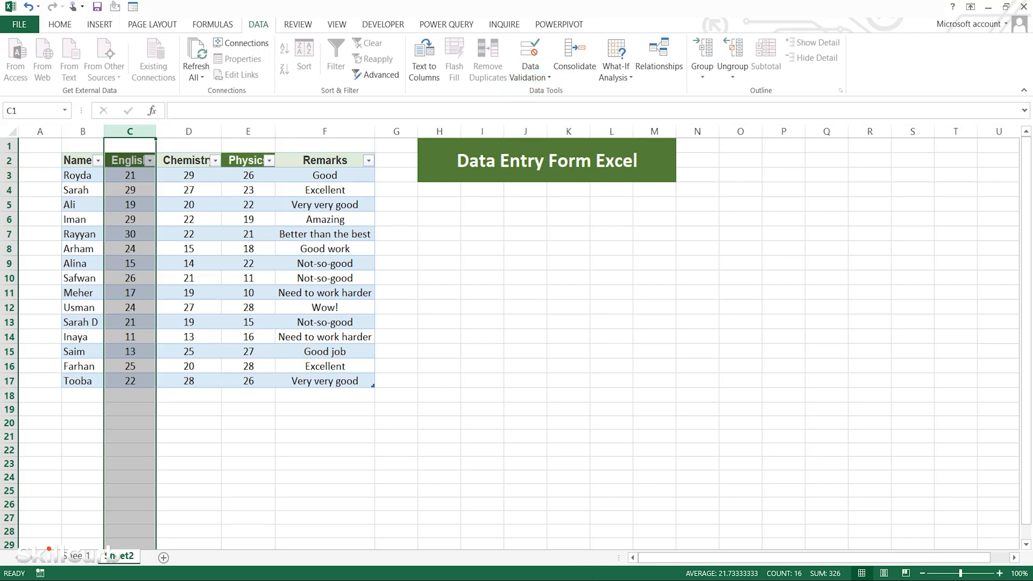
{"action": "left_click", "coordinate": [541, 81]}
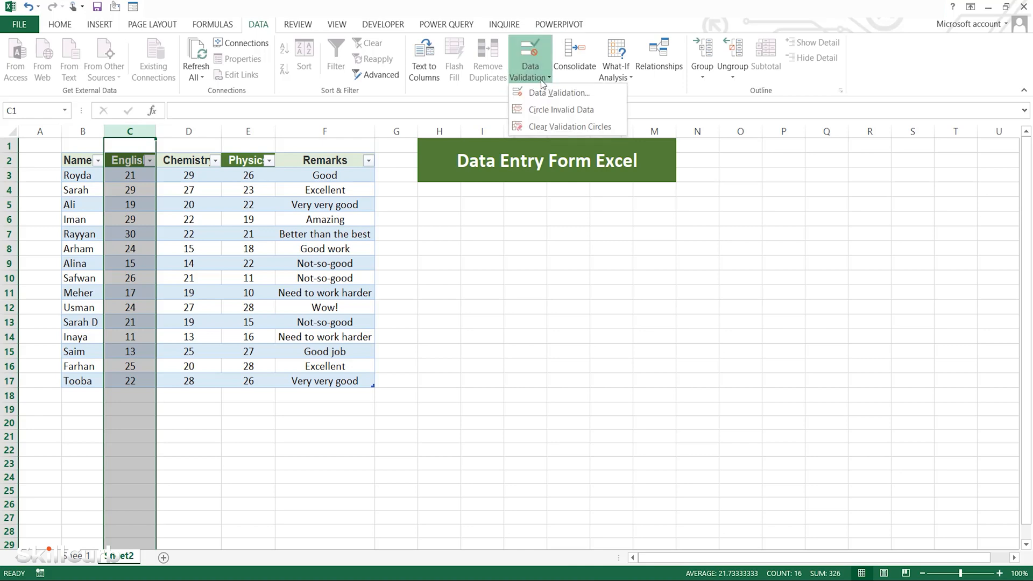
{"action": "left_click", "coordinate": [543, 92]}
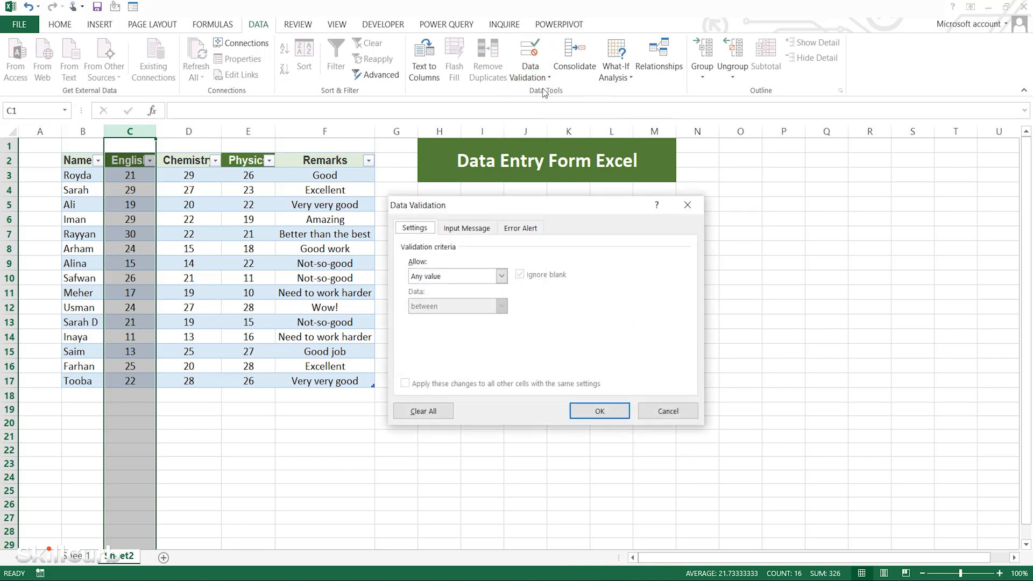
{"action": "left_click", "coordinate": [501, 277]}
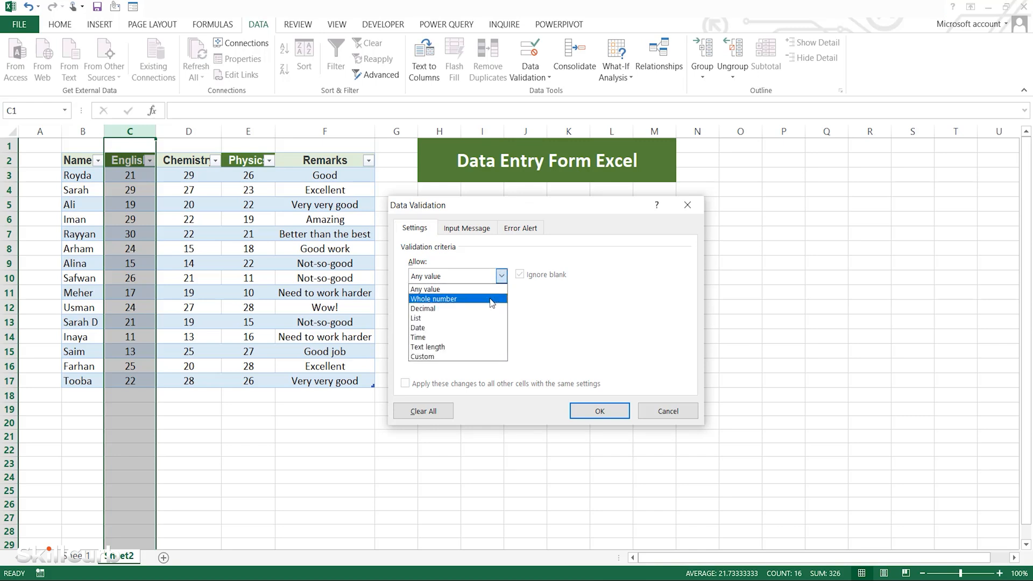
{"action": "left_click", "coordinate": [492, 302]}
{"action": "left_click", "coordinate": [480, 334]}
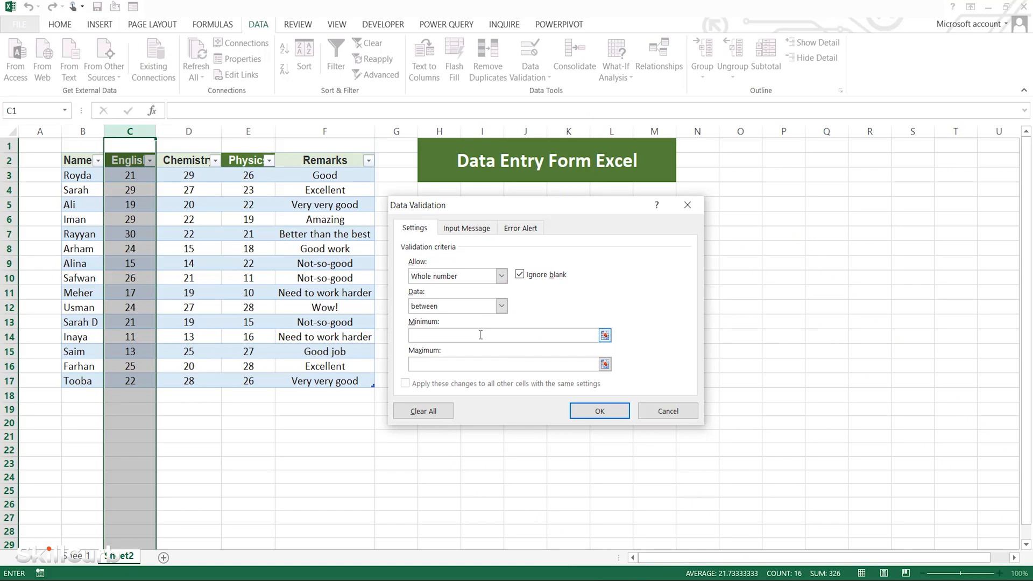
{"action": "type", "text": "10"}
{"action": "left_click", "coordinate": [476, 364]}
{"action": "type", "text": "30"}
{"action": "left_click", "coordinate": [613, 409]}
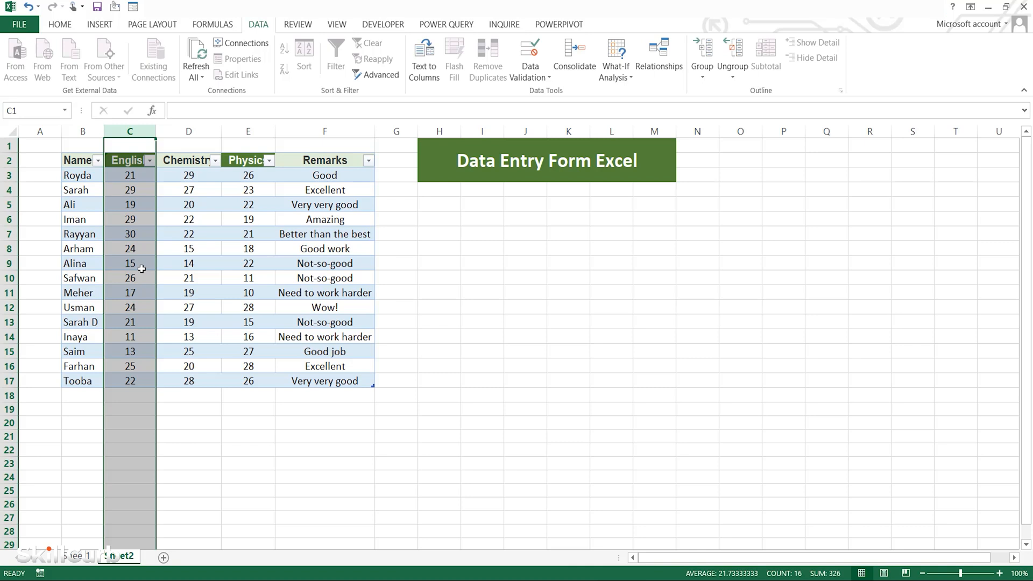
Open the form from the table and try to save 19.5 as the first record's English mark.
{"action": "left_click", "coordinate": [131, 380]}
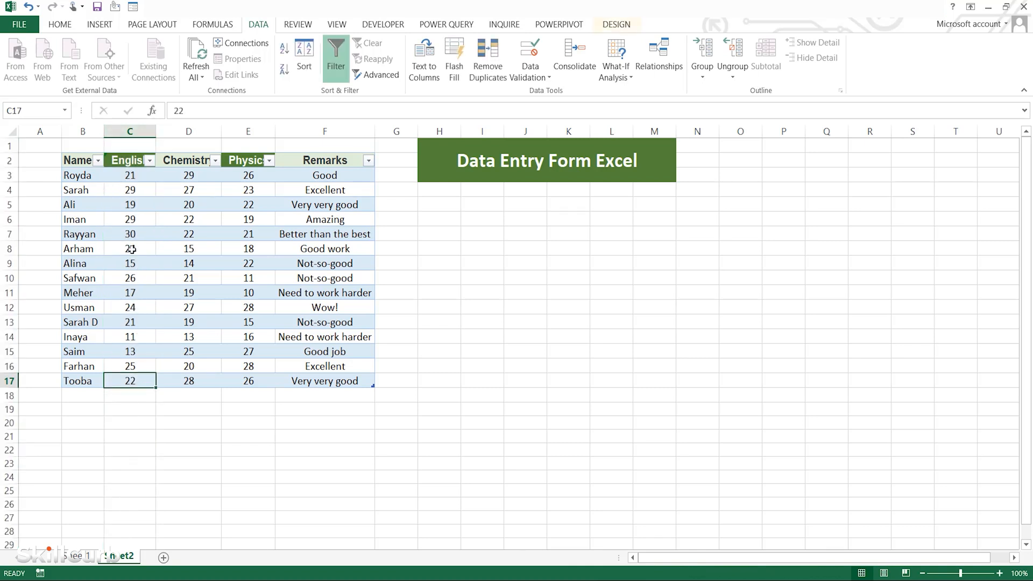
{"action": "left_click", "coordinate": [134, 7]}
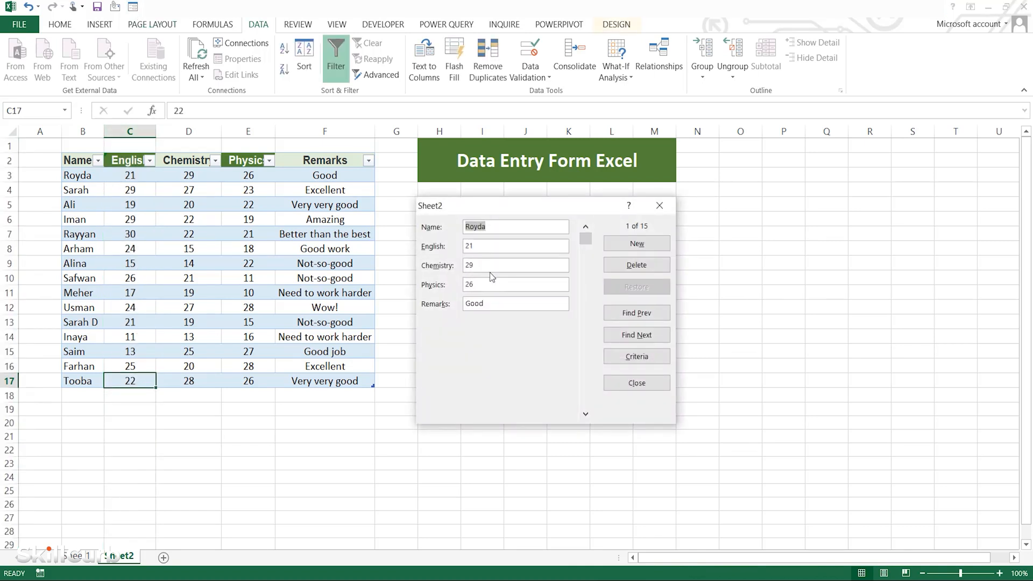
{"action": "key", "text": "Tab"}
{"action": "type", "text": "19.5"}
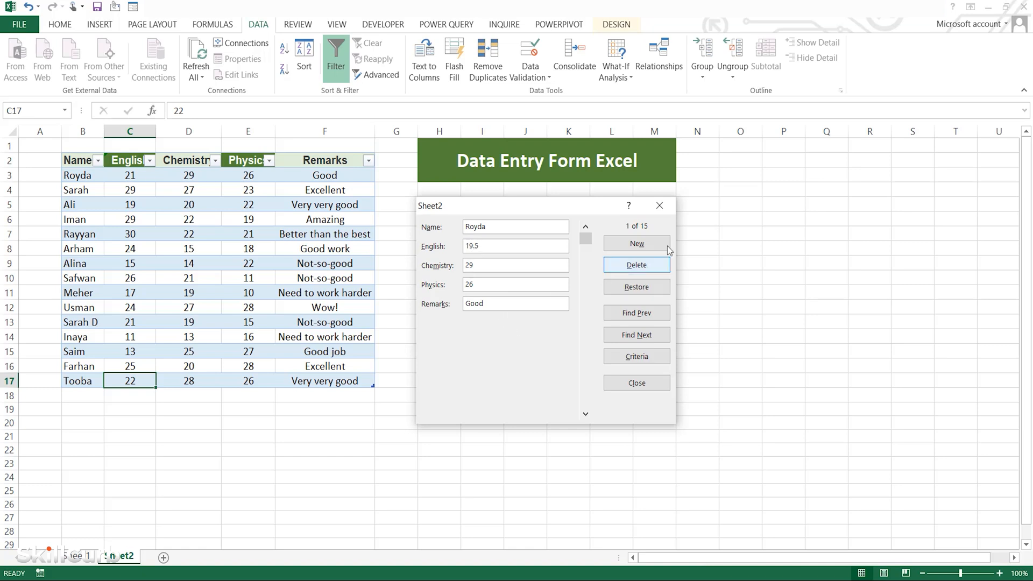
{"action": "key", "text": "Return"}
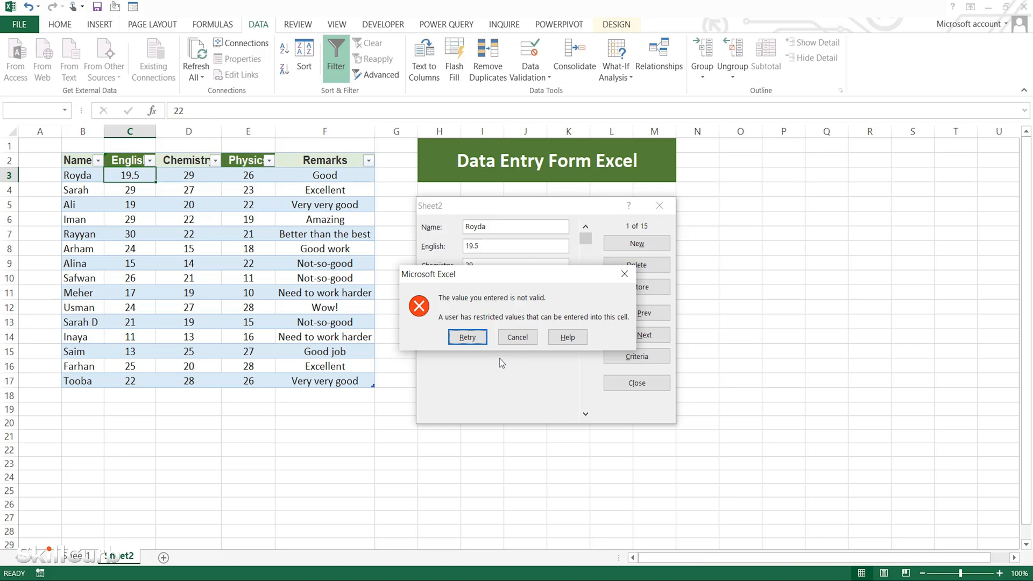
Retry the rejected entry, set the first record's English mark to 20, save it, and close the form.
{"action": "left_click", "coordinate": [475, 340]}
{"action": "type", "text": "20"}
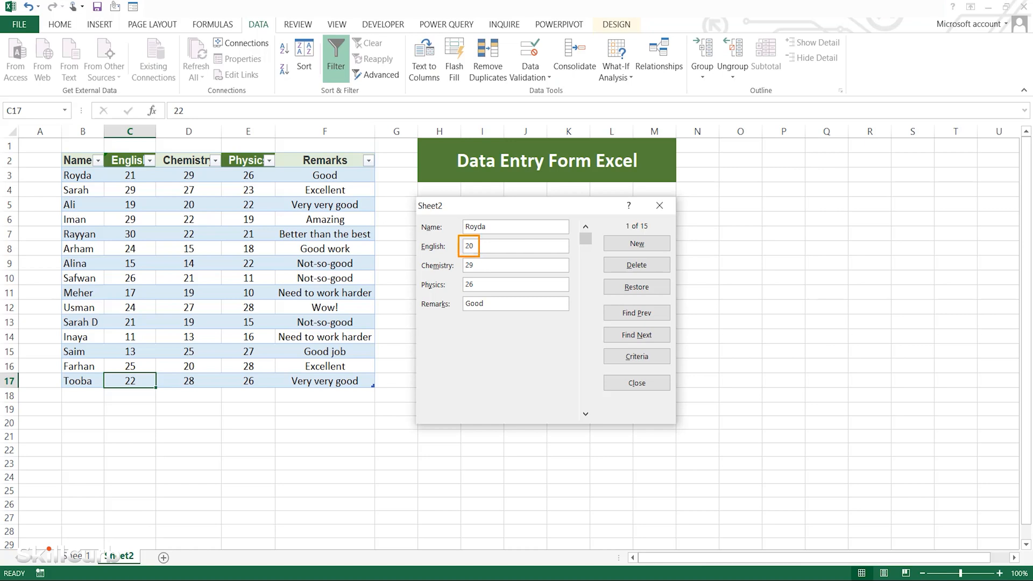
{"action": "key", "text": "Return"}
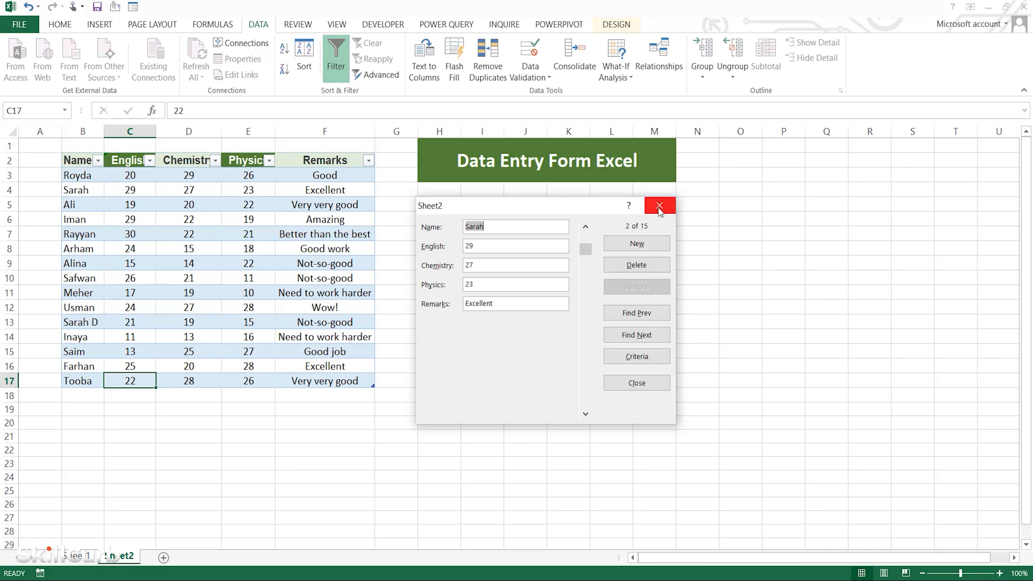
{"action": "left_click", "coordinate": [640, 381]}
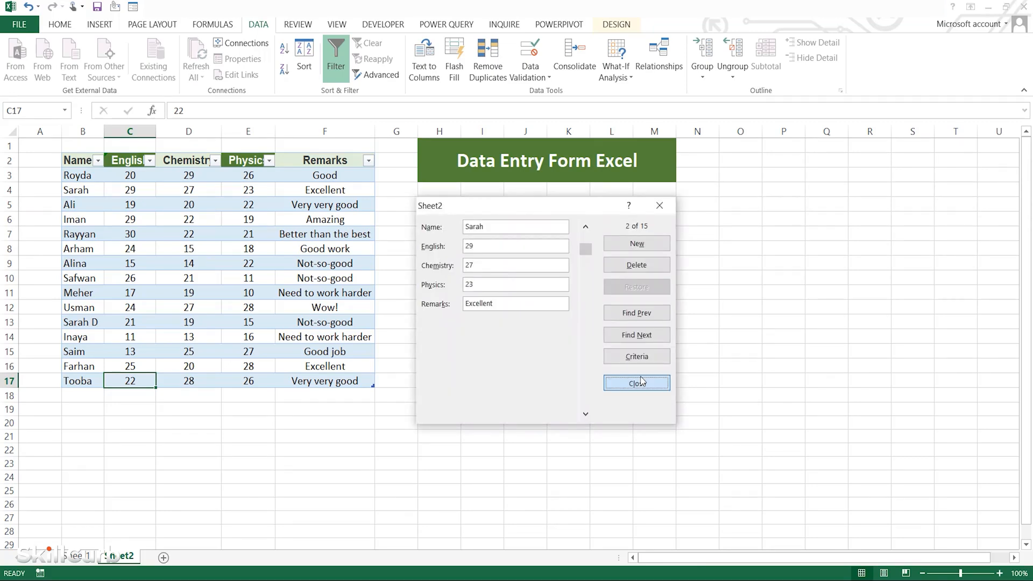